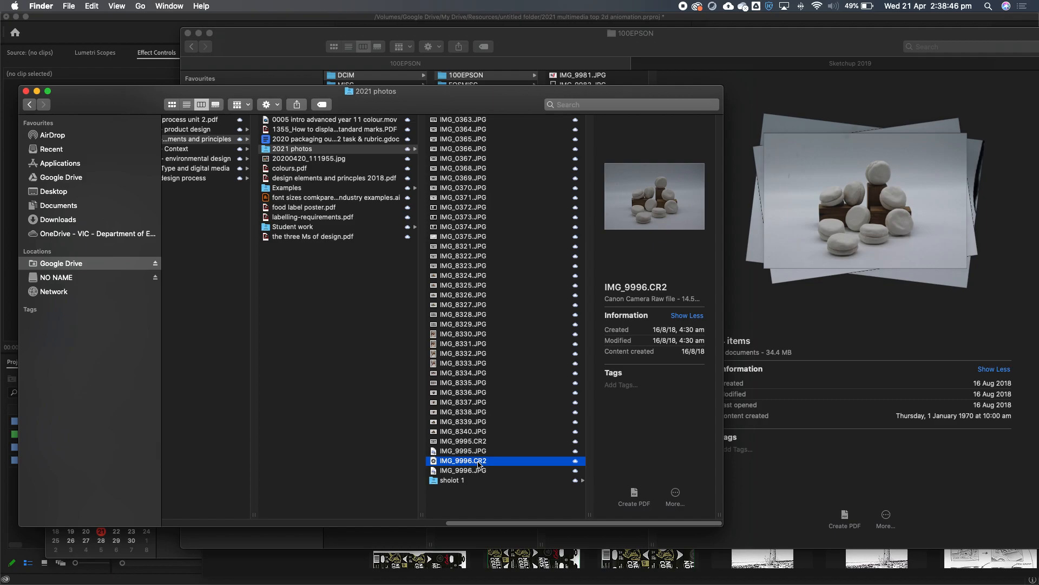
- Open IMG_9996.CR2 from the 2021 photos folder in Photoshop's Camera Raw and enlarge its window to fill the screen
right_click(478, 463)
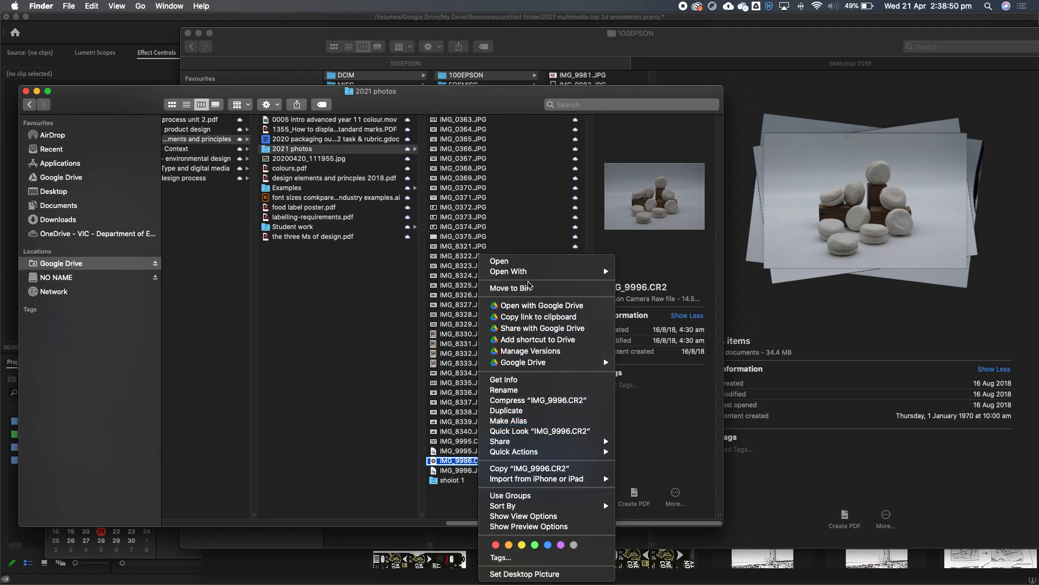
mouse_move(520, 271)
left_click(650, 272)
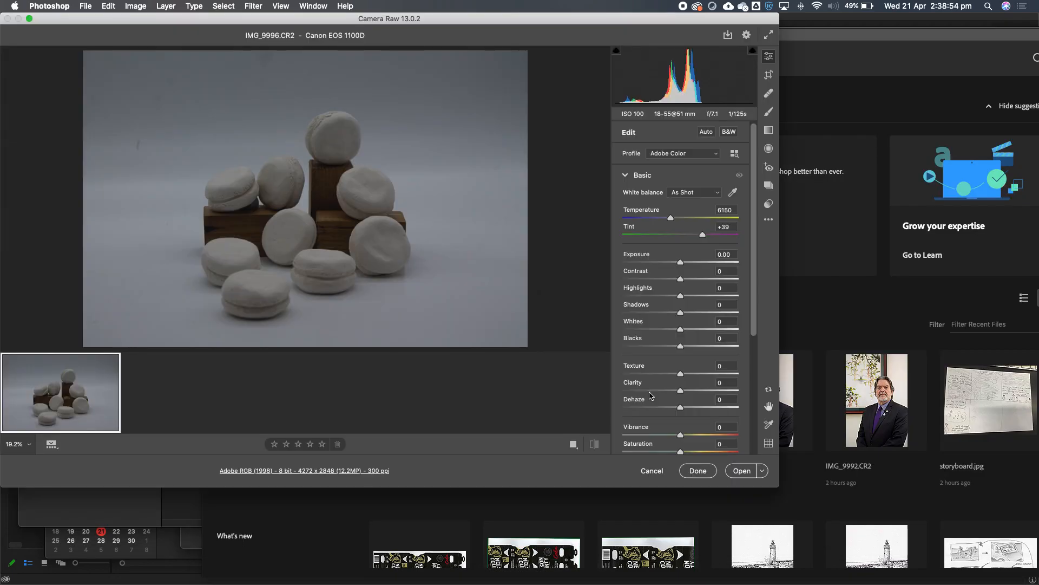
mouse_move(456, 19)
left_mouse_down()
mouse_move(491, 18)
mouse_move(469, 18)
left_mouse_up()
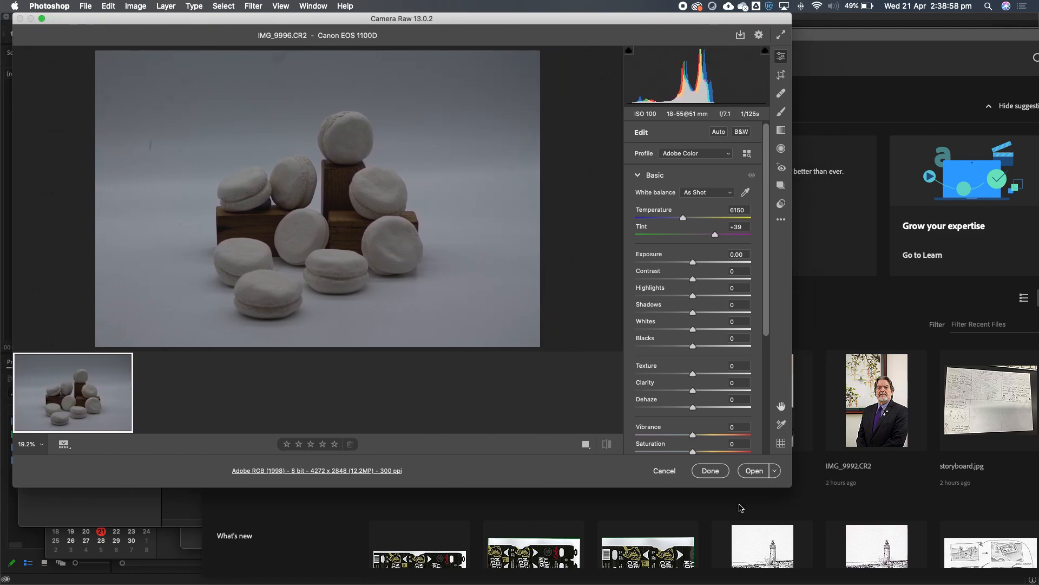
left_click_drag(792, 487, 1033, 577)
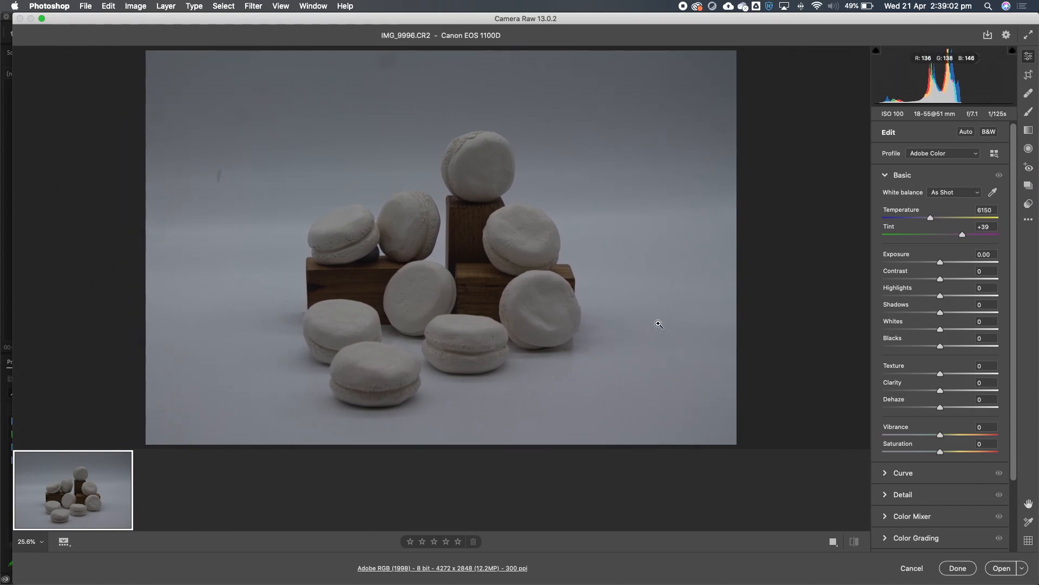
- Try the Daylight and Flash white balance presets on the photo
left_click(940, 194)
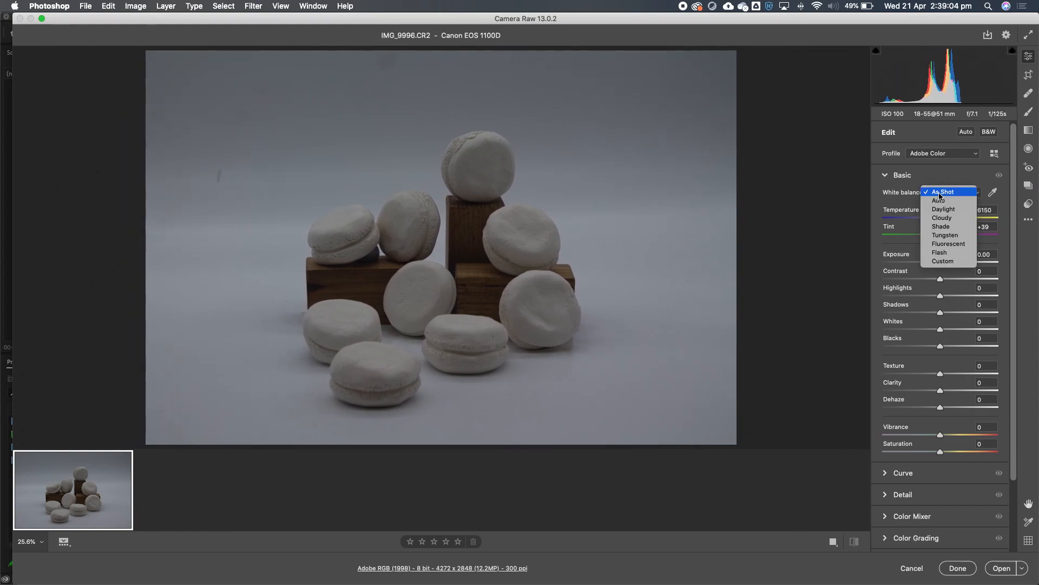
left_click(945, 209)
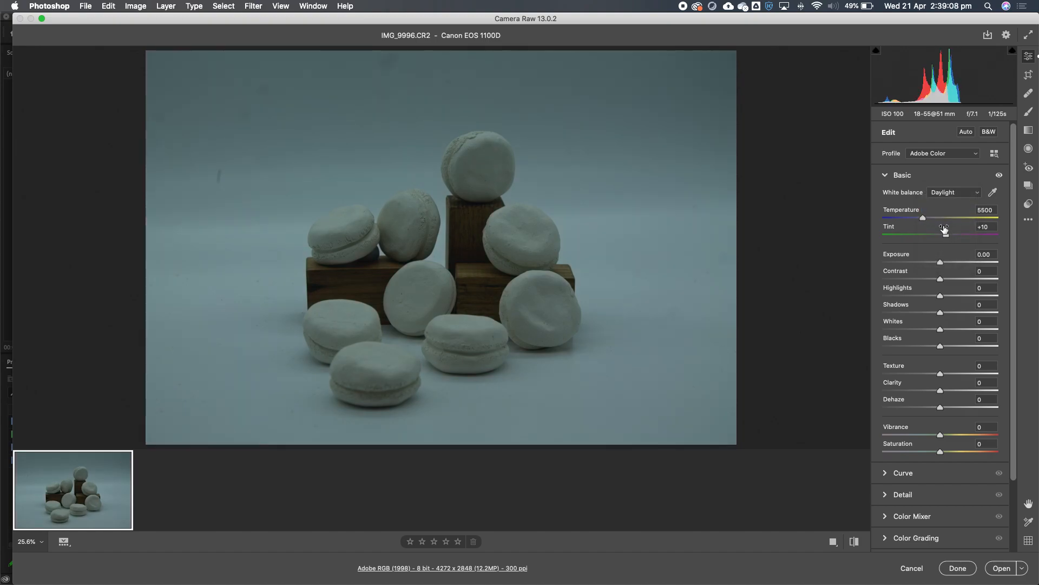
left_click(952, 193)
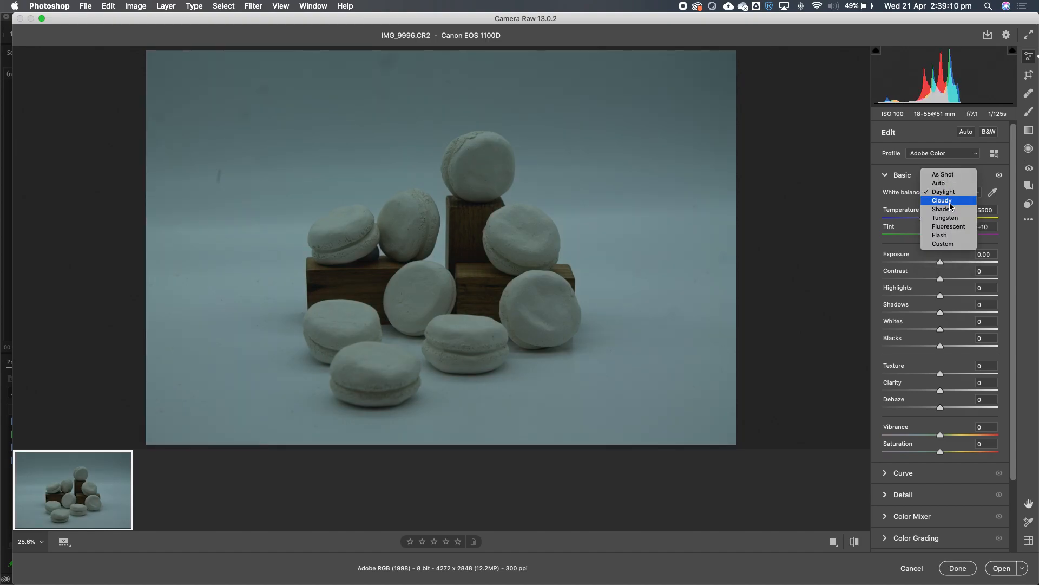
left_click(955, 236)
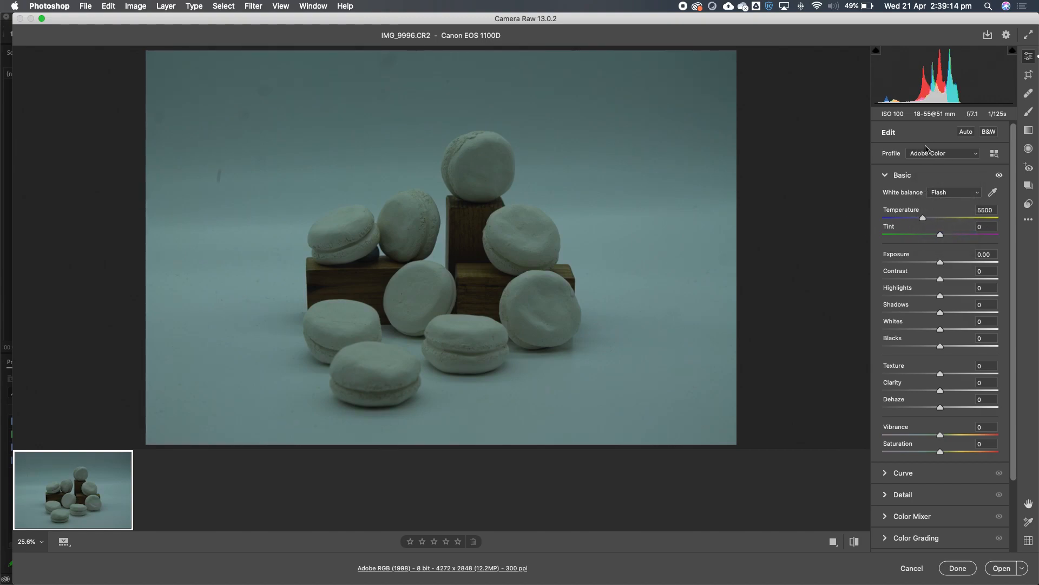
- Neutralise the white balance by sampling the grey backdrop beside the macarons, and set Whites to +76 and Blacks to -44
left_click(992, 192)
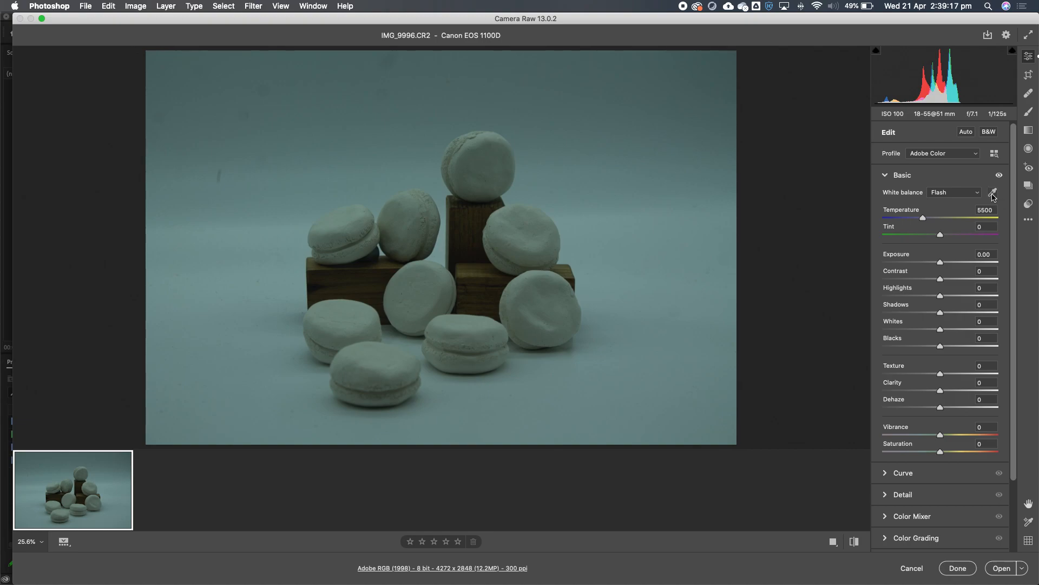
left_click(633, 223)
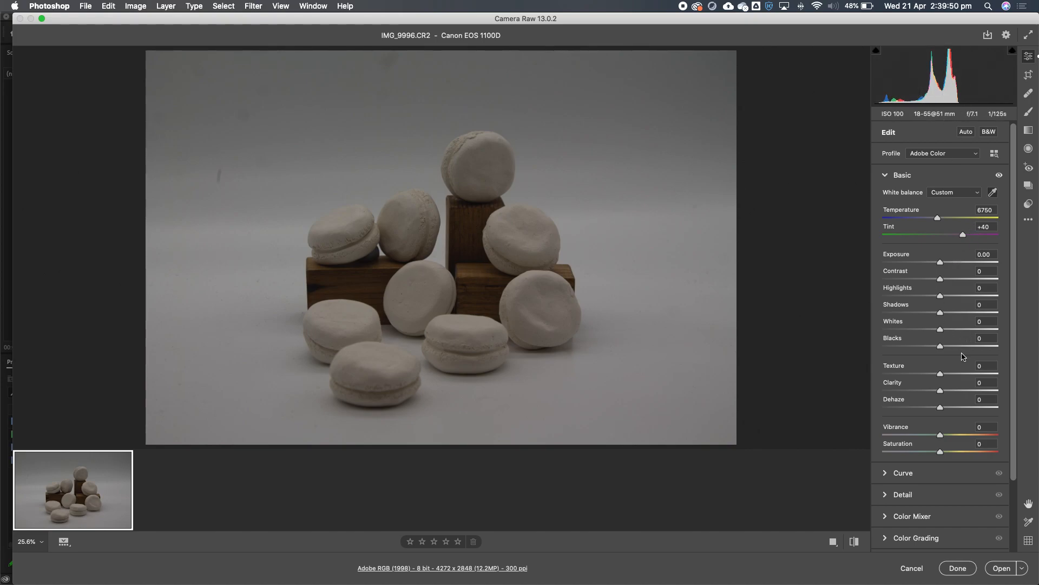
left_click_drag(940, 329, 915, 352)
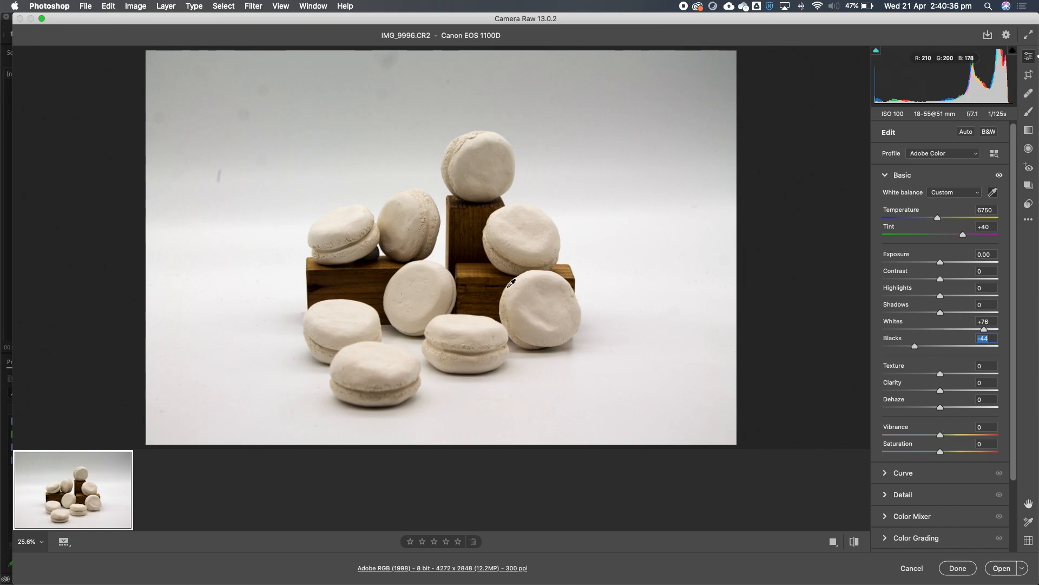
- Open the adjusted raw photo in the main Photoshop editor and expand the window to fill the screen
left_click(1002, 569)
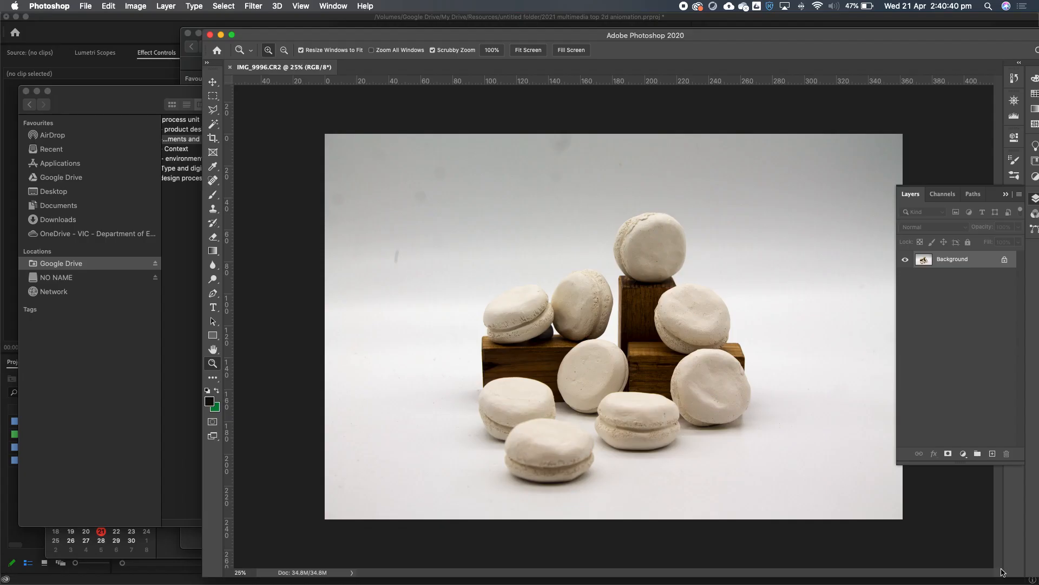
left_click_drag(577, 34, 401, 11)
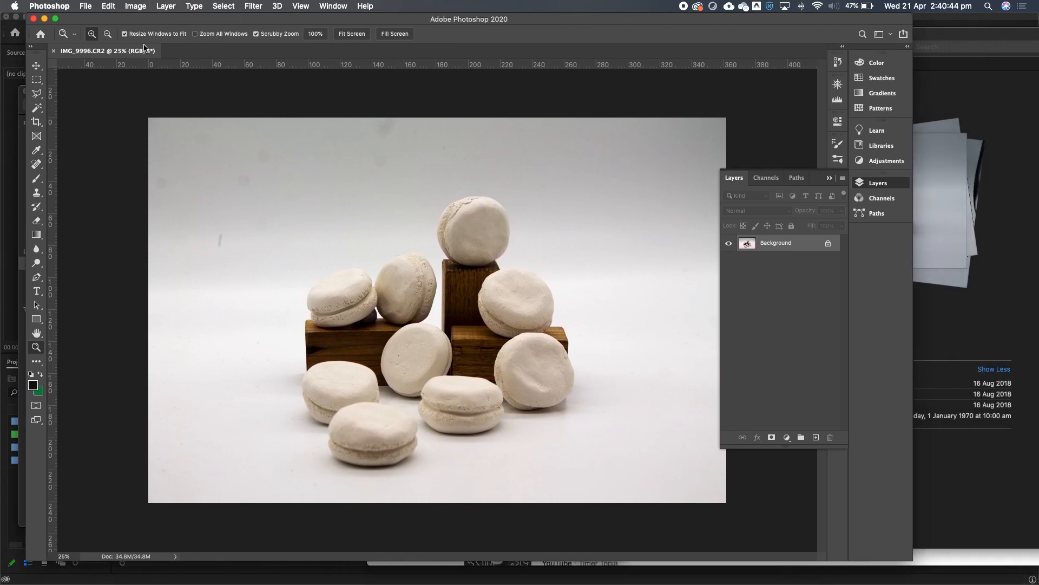
left_click(56, 19)
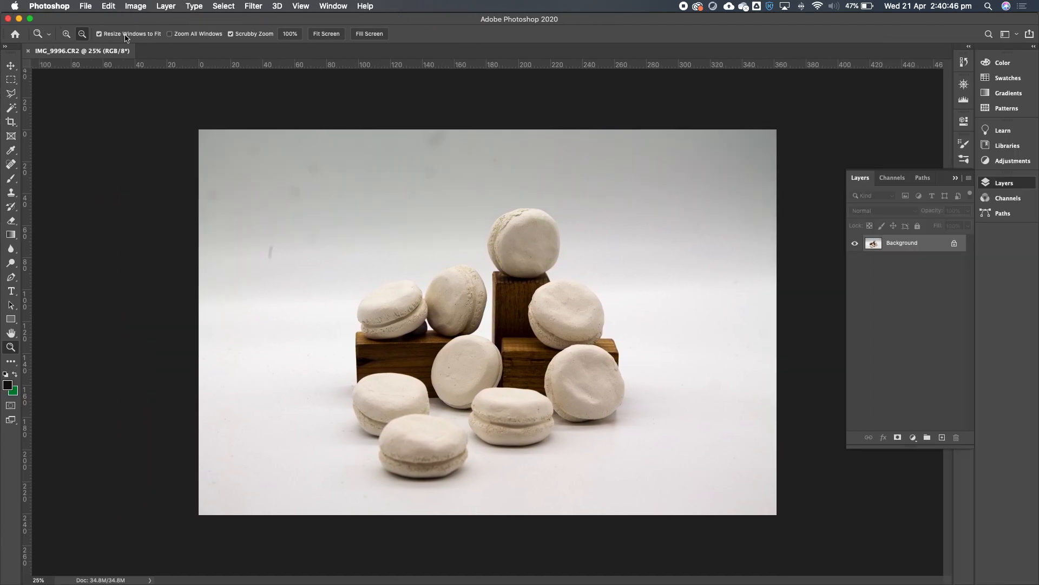
- Add an orange-red #ea4613 Solid Color fill layer over the photo and set its blending mode to Multiply
left_click(527, 353)
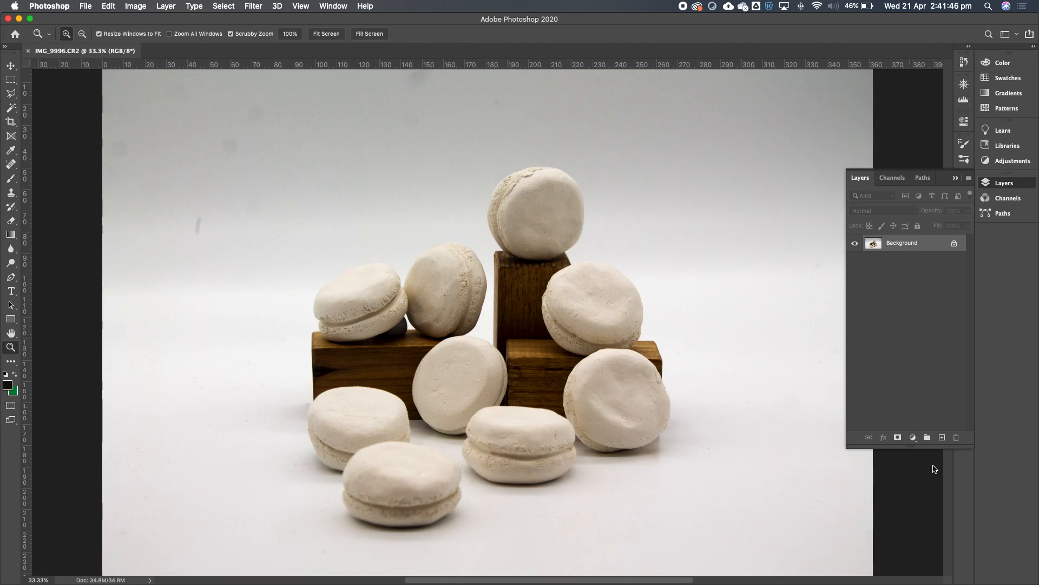
left_click(913, 438)
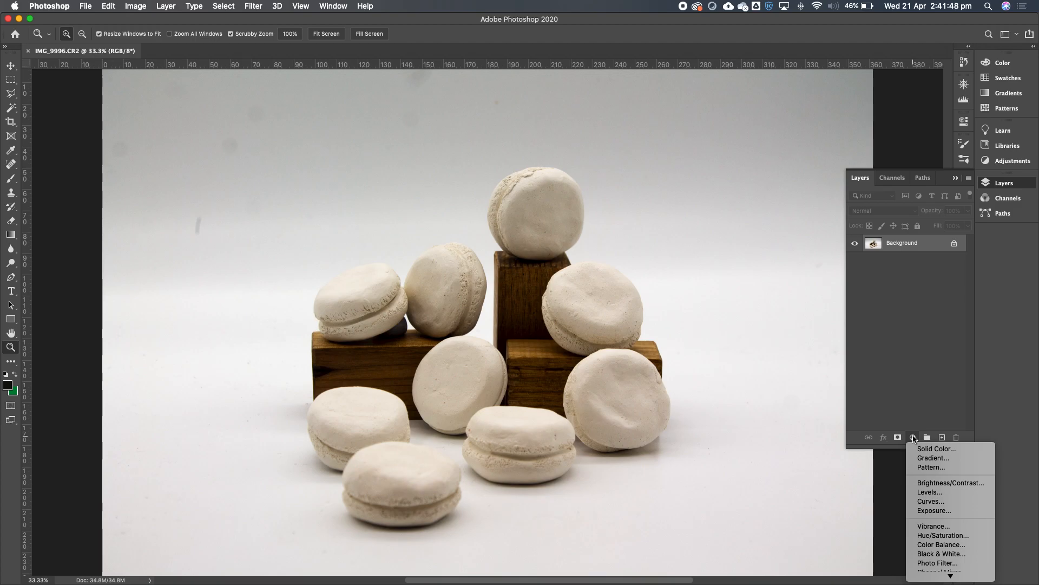
scroll(968, 536, "down", 3)
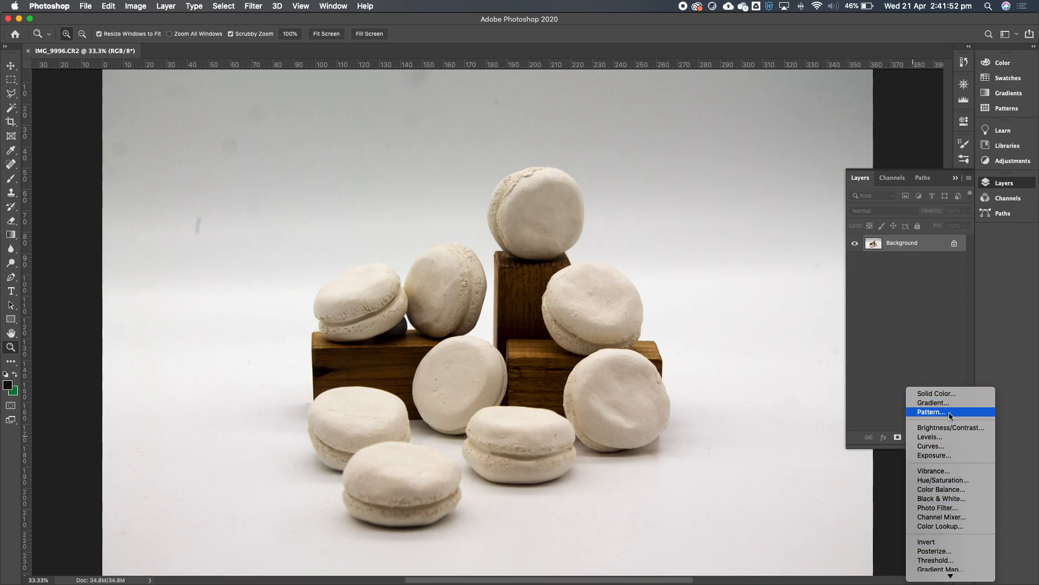
left_click(944, 394)
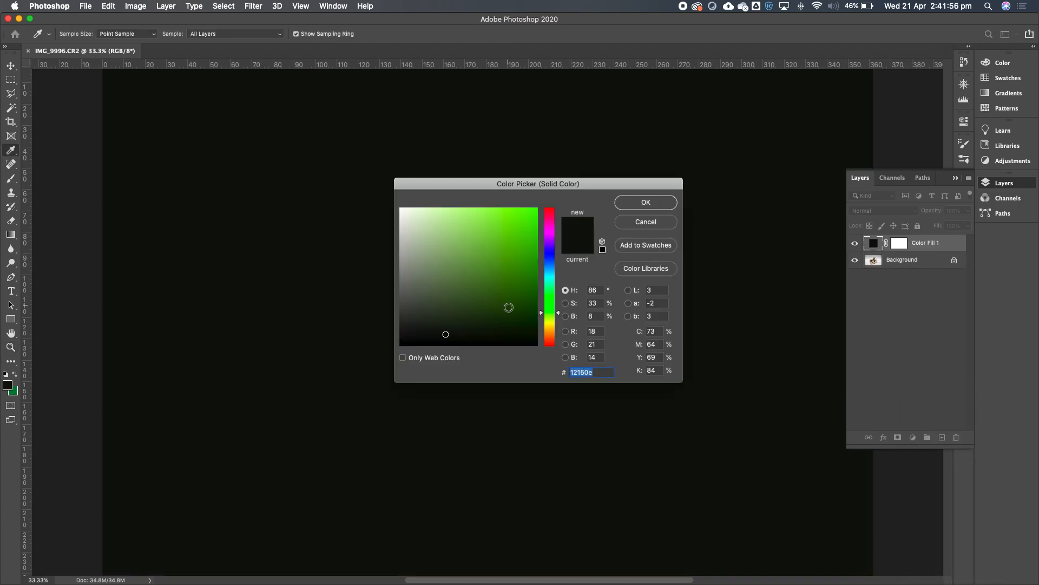
left_click_drag(549, 318, 553, 339)
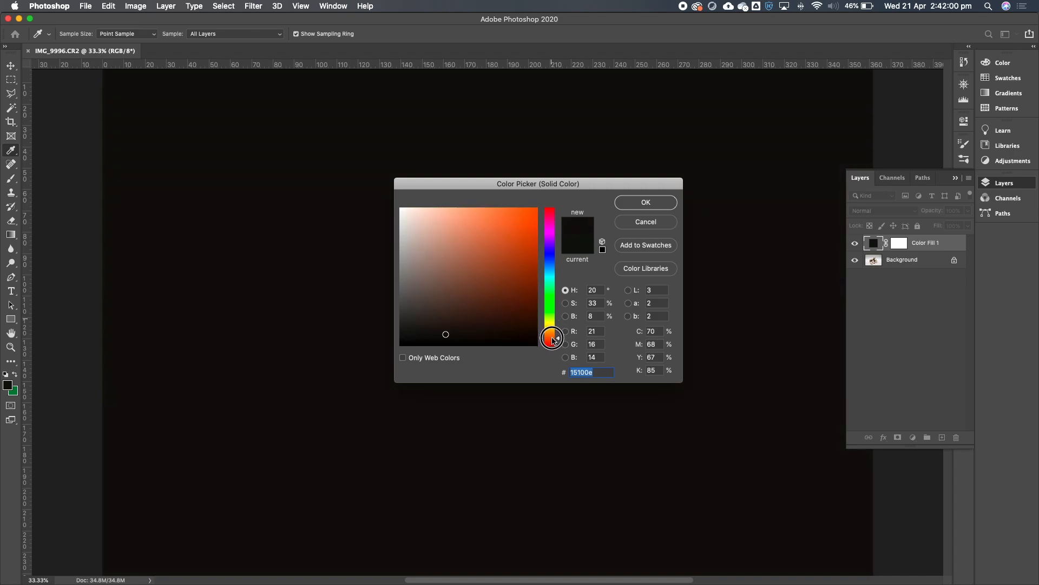
mouse_move(506, 266)
left_mouse_down()
mouse_move(506, 240)
mouse_move(526, 219)
left_mouse_up()
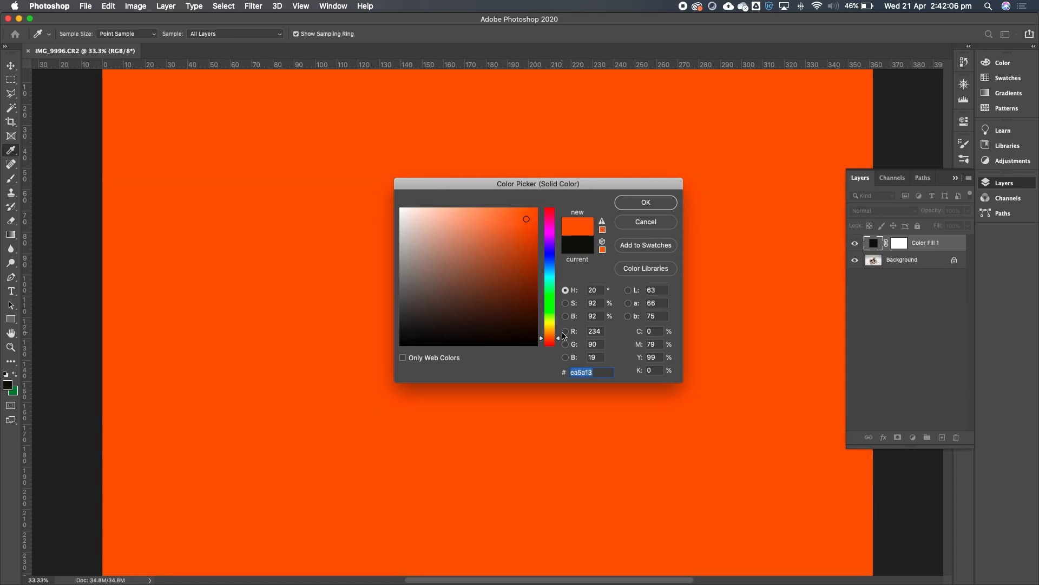
left_click_drag(559, 338, 559, 340)
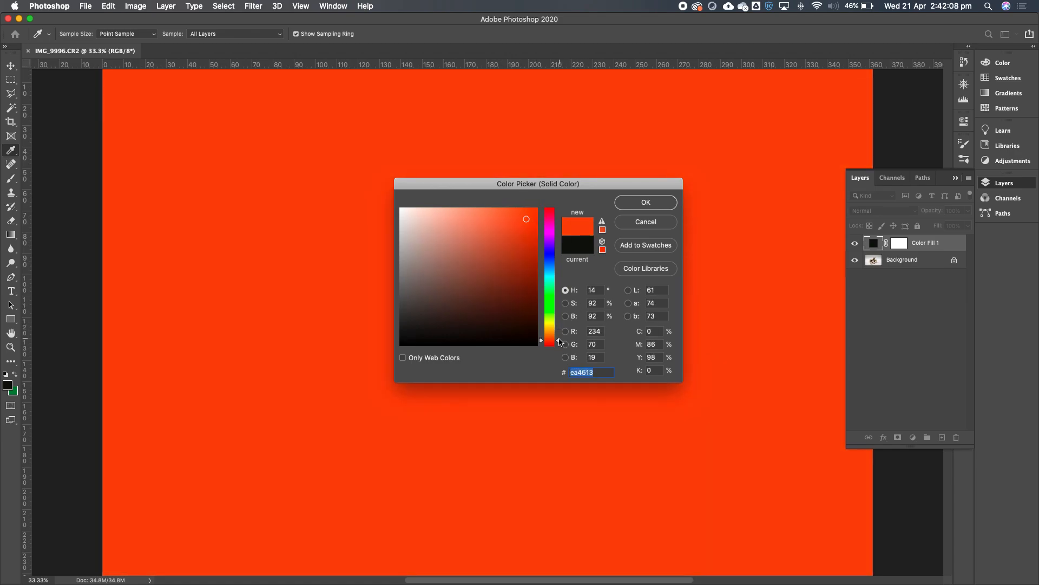
left_click(630, 203)
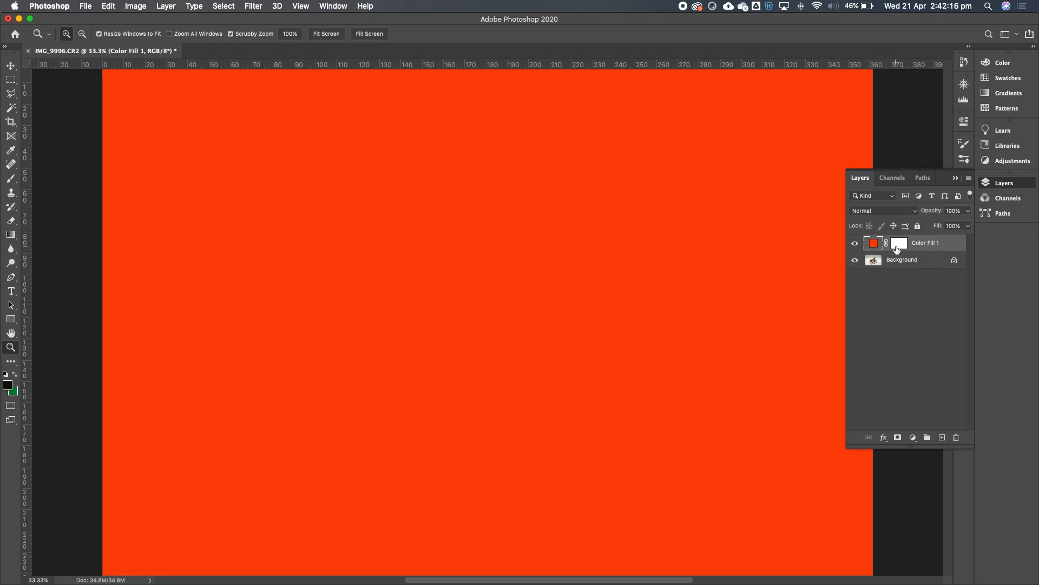
left_click(875, 212)
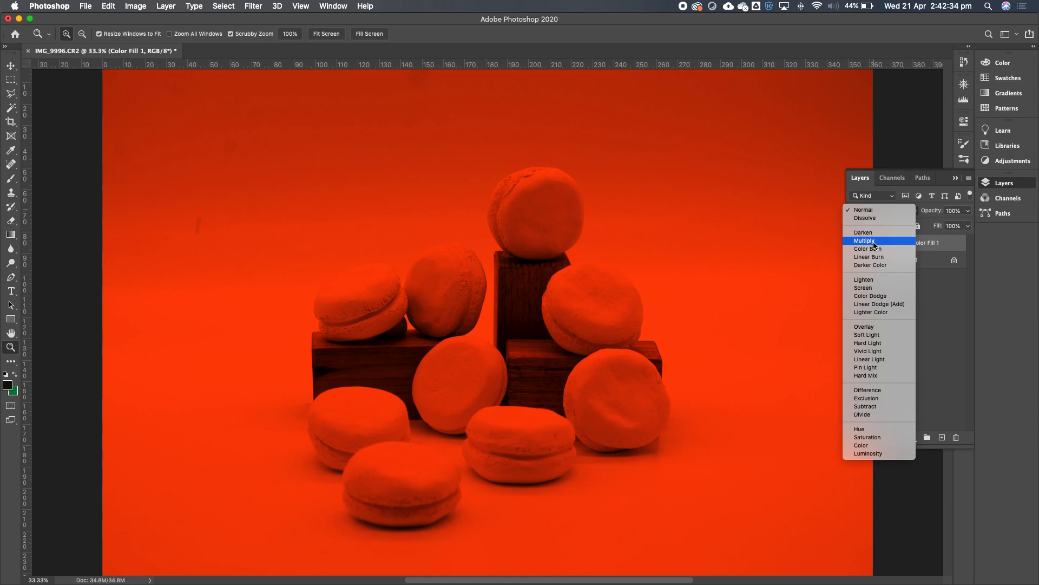
left_click(874, 245)
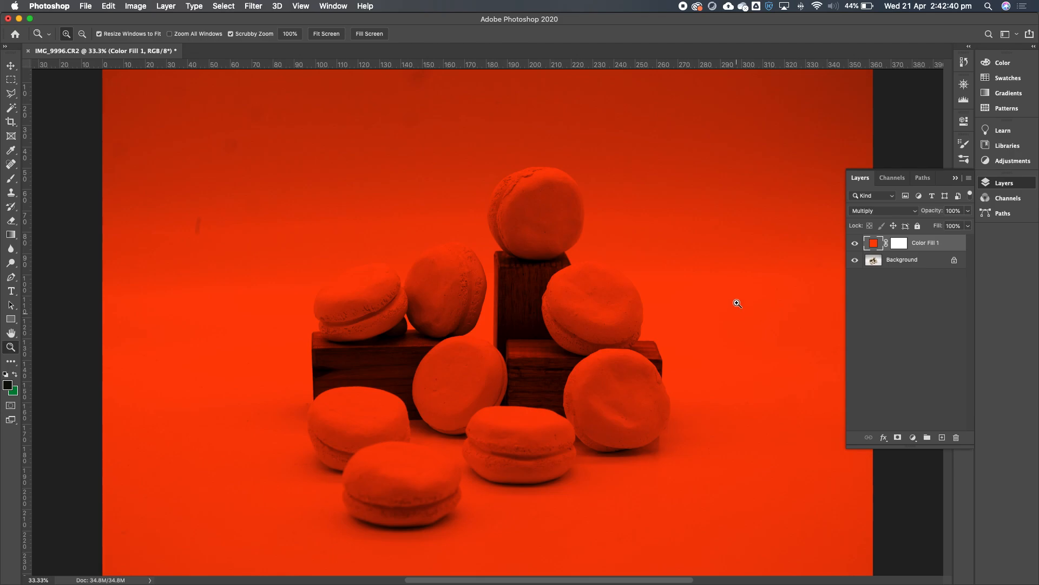
- Paint black on the fill layer's mask with a soft 11 px brush, revealing a small patch along the ridge of the upright macaron
left_click(532, 364)
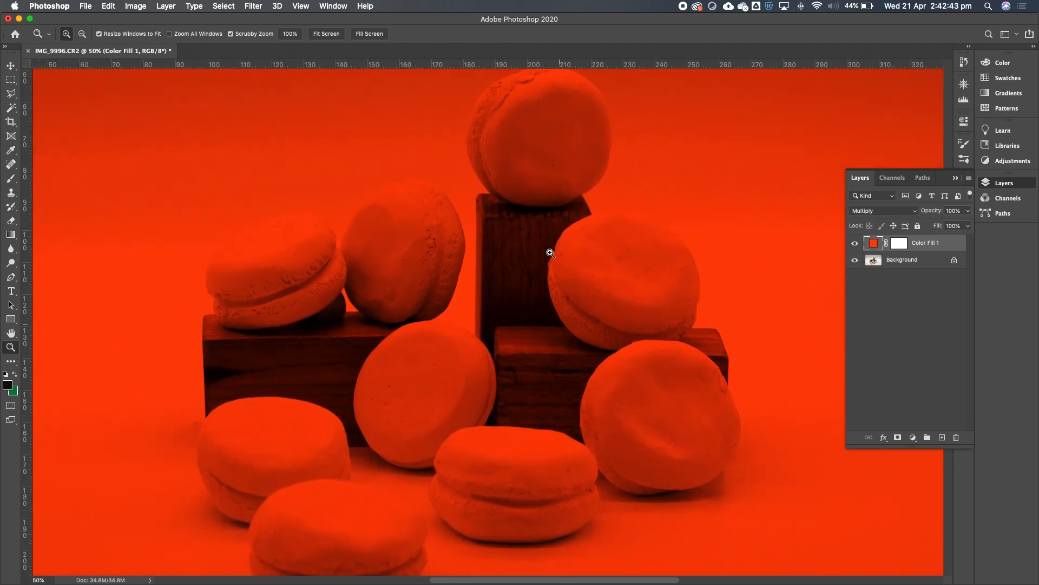
left_click(328, 285)
left_click(506, 216)
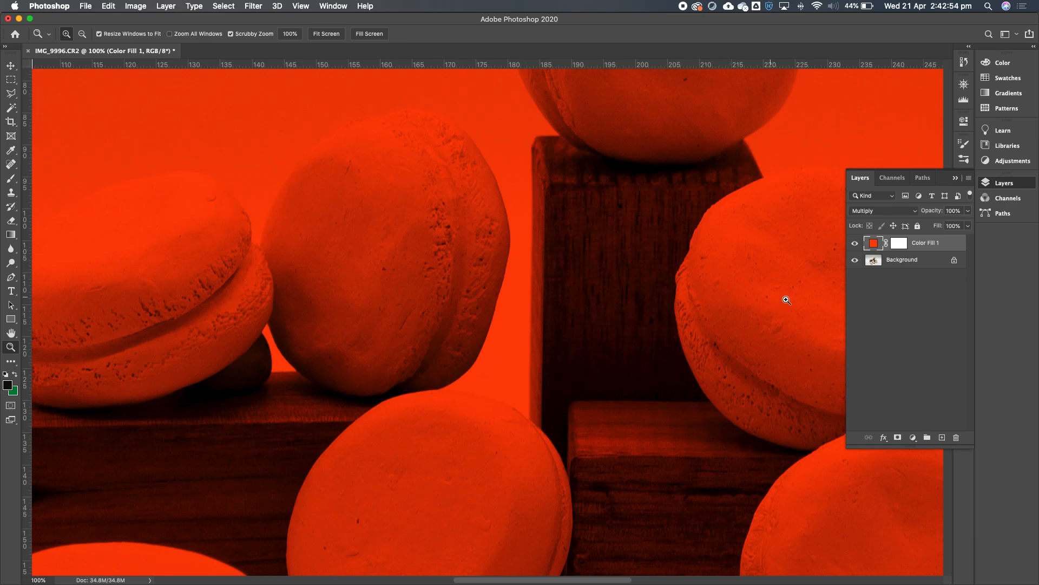
left_click(900, 245)
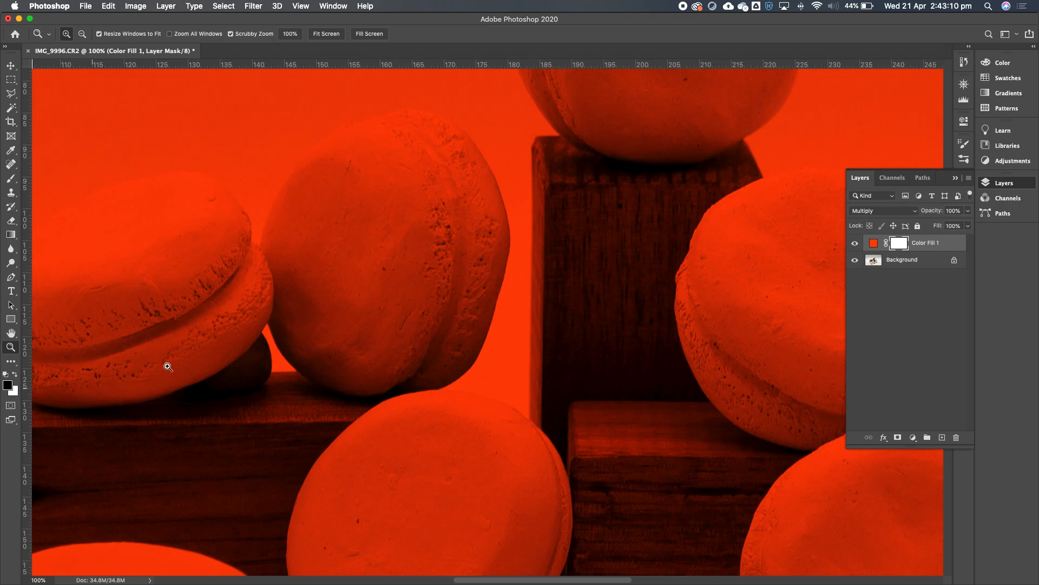
left_click(504, 258)
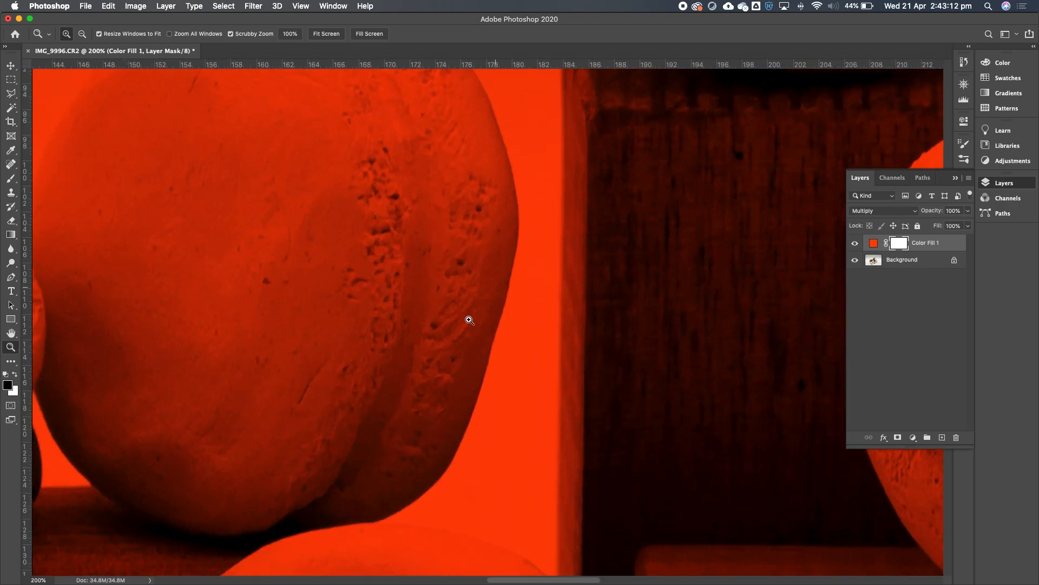
left_click(469, 318)
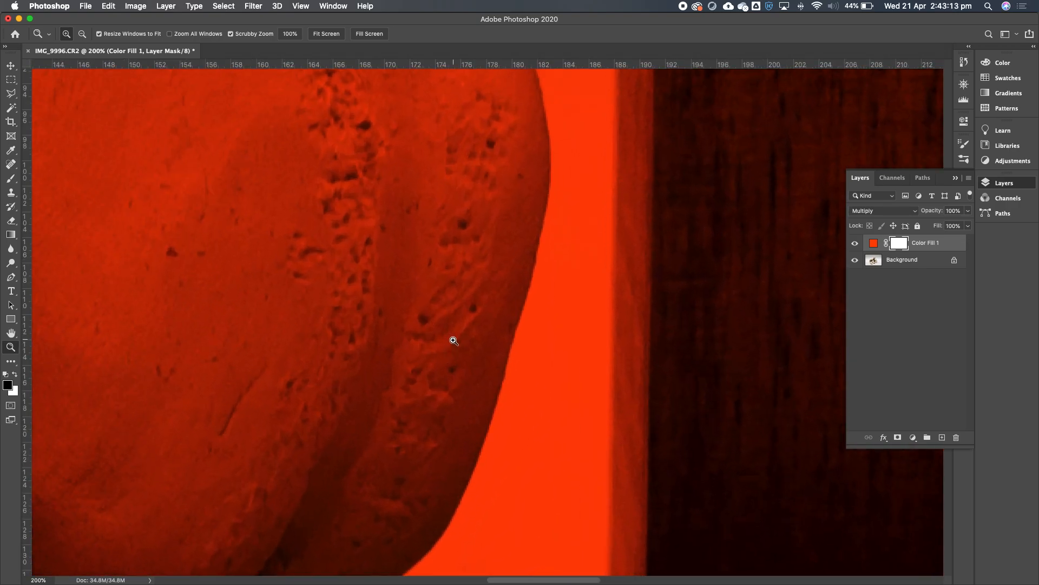
left_click(11, 178)
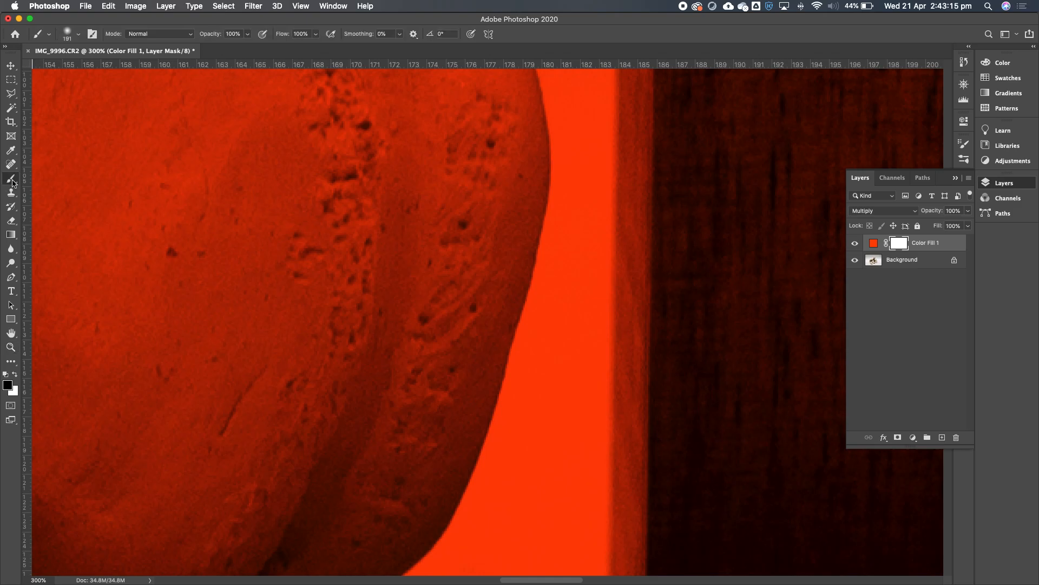
left_click(78, 33)
left_click_drag(89, 68, 65, 68)
left_click(399, 227)
mouse_move(399, 225)
left_mouse_down()
mouse_move(396, 261)
mouse_move(387, 208)
mouse_move(396, 118)
left_mouse_up()
mouse_move(407, 219)
left_mouse_down()
mouse_move(406, 174)
mouse_move(407, 228)
mouse_move(399, 190)
mouse_move(411, 236)
mouse_move(414, 198)
mouse_move(417, 249)
mouse_move(421, 190)
mouse_move(406, 148)
mouse_move(415, 162)
left_mouse_up()
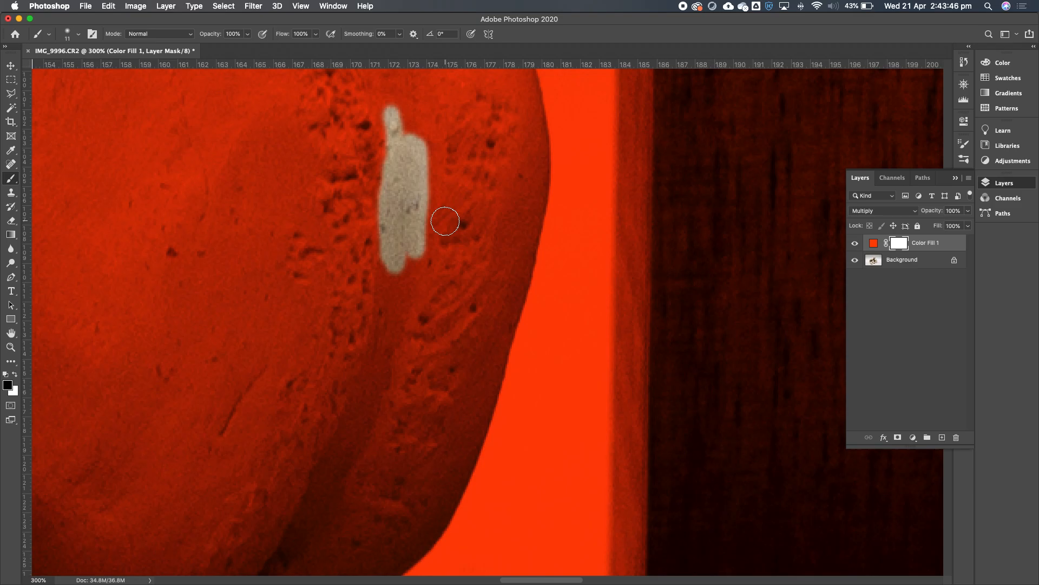
- Increase the brush hardness and lengthen the revealed patch on the macaron's ridge by painting the mask
left_click(79, 37)
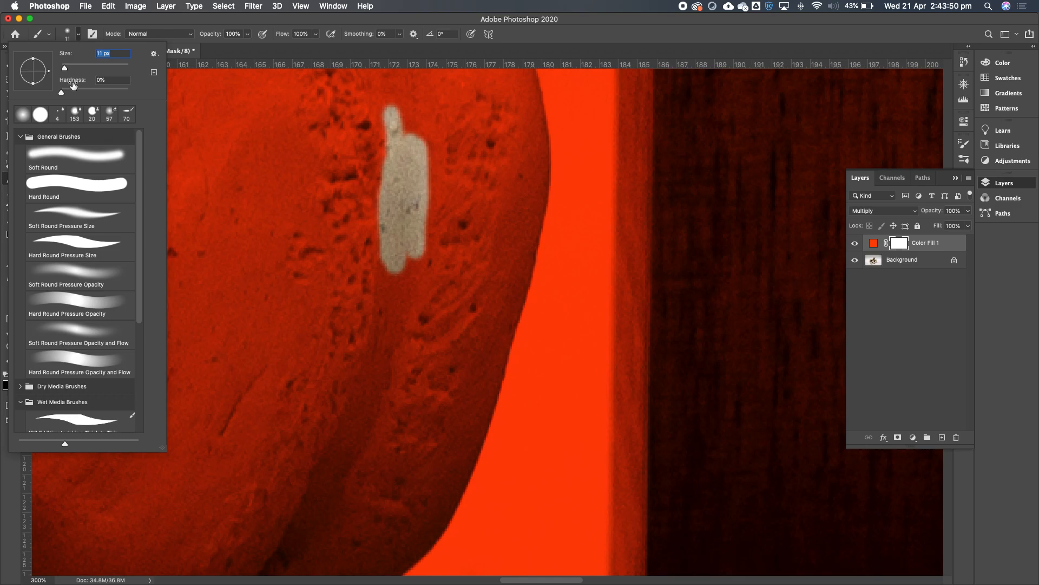
left_click_drag(62, 94, 97, 94)
mouse_move(395, 116)
left_mouse_down()
mouse_move(385, 293)
mouse_move(412, 241)
mouse_move(414, 280)
mouse_move(409, 293)
mouse_move(408, 199)
left_mouse_up()
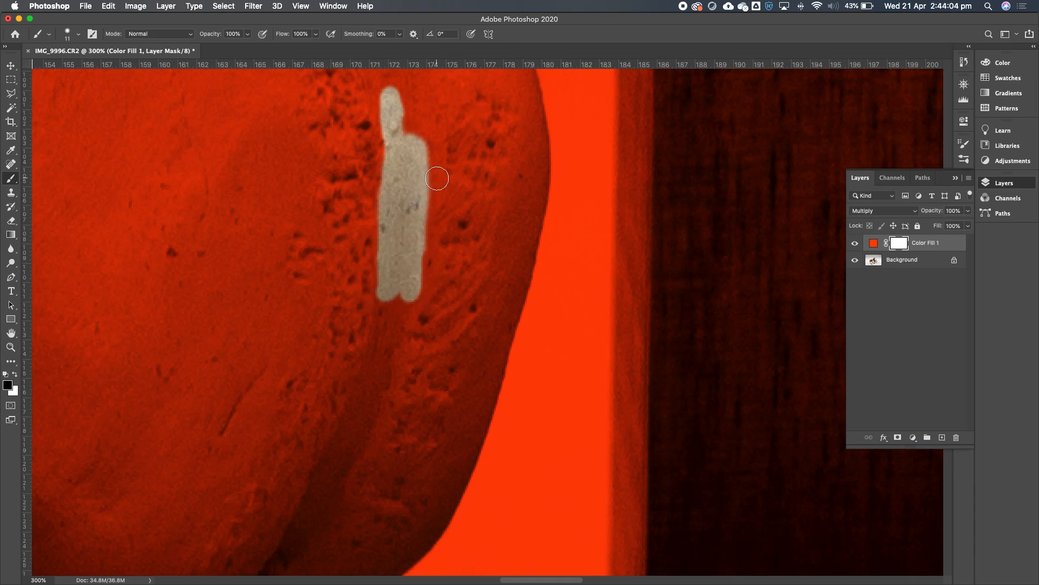
- Create a new layer group above the color fill layer
key("z")
left_click(463, 270, "alt")
left_click(469, 281, "alt")
left_click(469, 282, "alt")
left_click(469, 281, "alt")
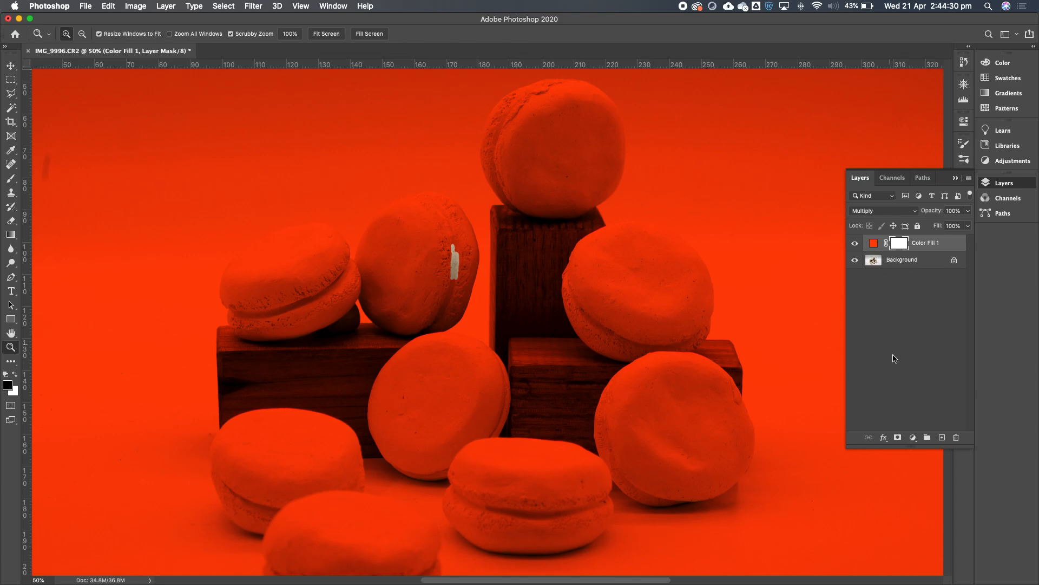
left_click(927, 438)
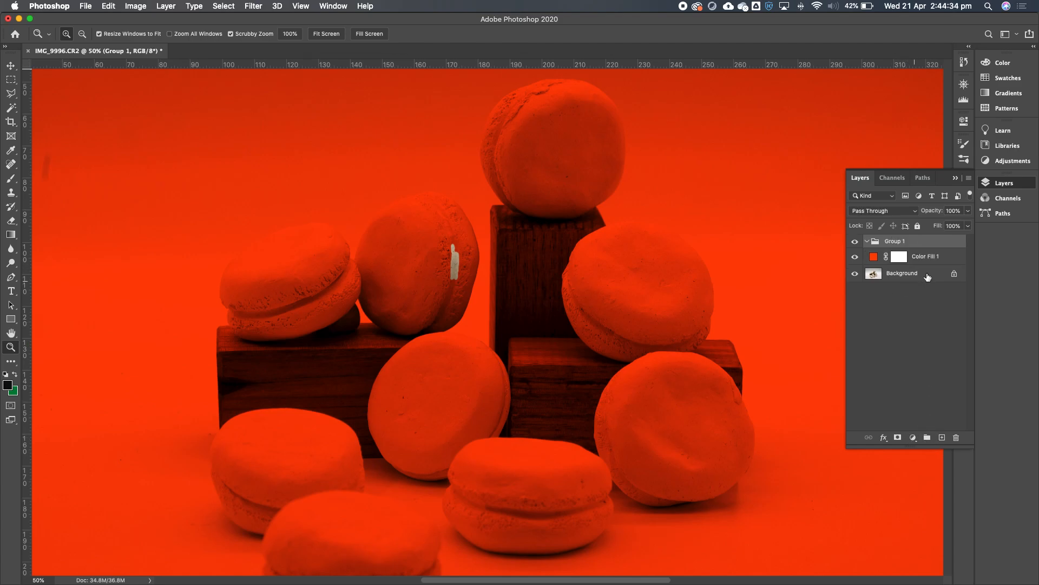
- Convert the Background into a regular layer and place both it and the color fill layer inside the new group
mouse_move(930, 258)
left_mouse_down()
mouse_move(919, 244)
mouse_move(920, 265)
mouse_move(924, 252)
mouse_move(908, 238)
mouse_move(915, 256)
left_mouse_up()
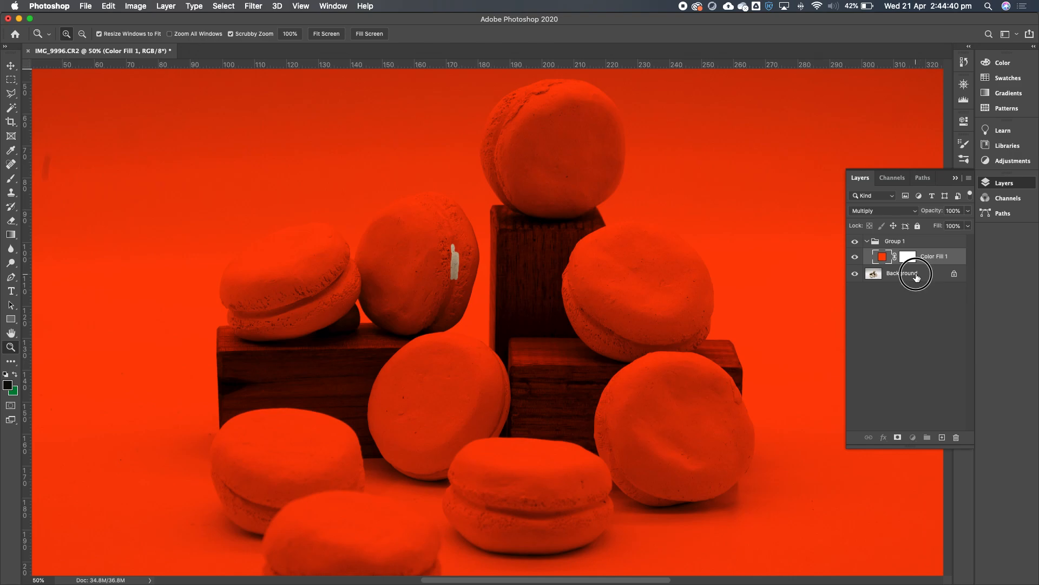
double_click(921, 276)
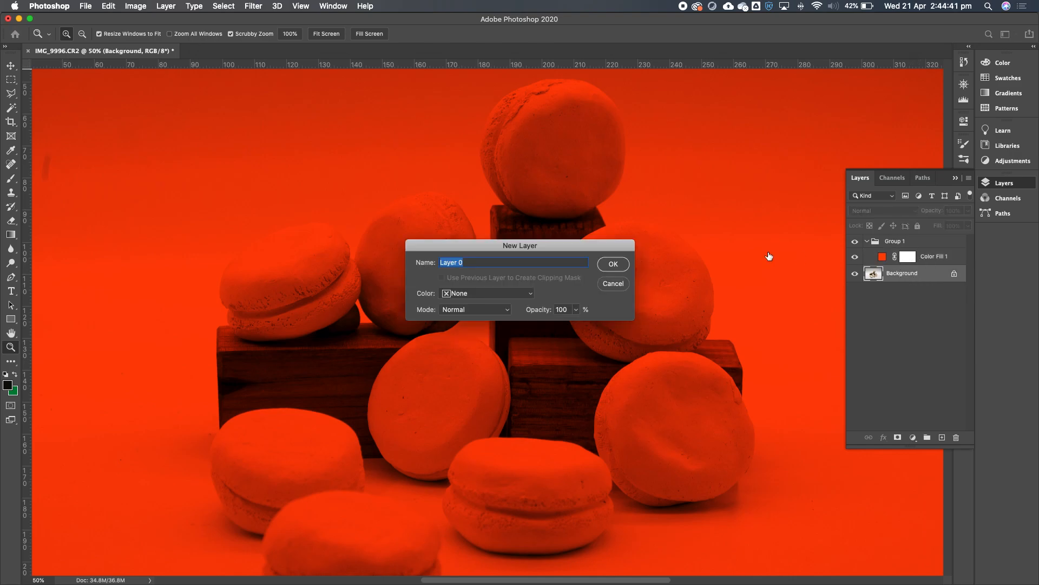
left_click(614, 265)
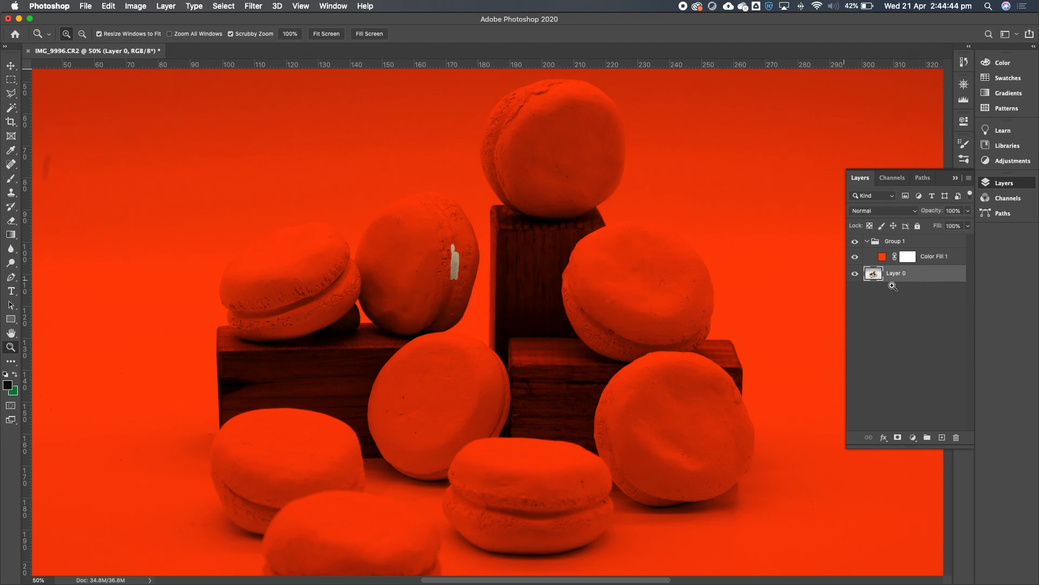
mouse_move(915, 282)
left_mouse_down()
mouse_move(915, 242)
mouse_move(912, 281)
mouse_move(941, 263)
mouse_move(941, 273)
mouse_move(912, 261)
mouse_move(926, 279)
mouse_move(914, 265)
mouse_move(903, 271)
left_mouse_up()
left_click(867, 243)
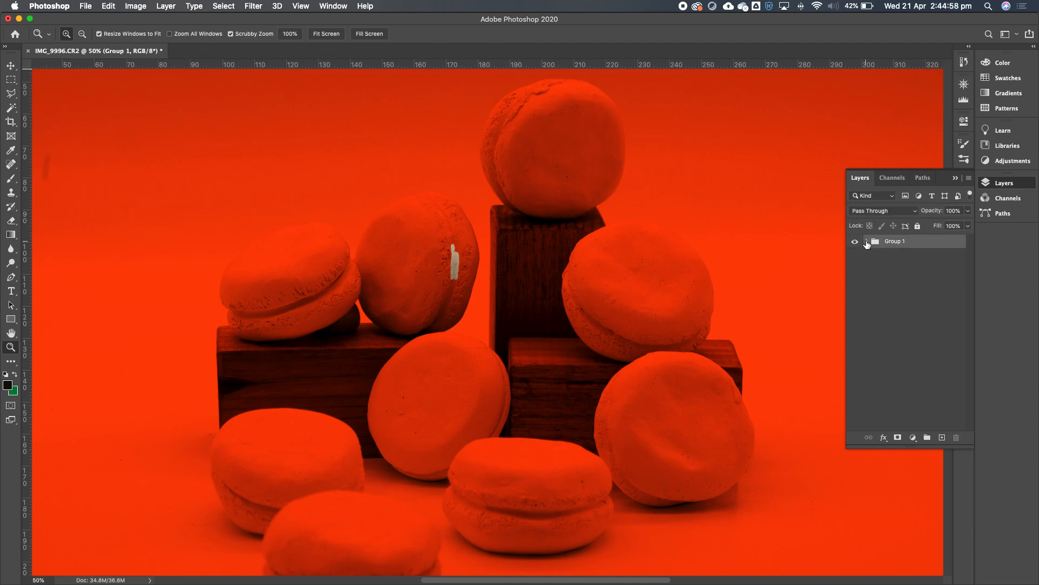
- Rename the layer group as m
double_click(896, 242)
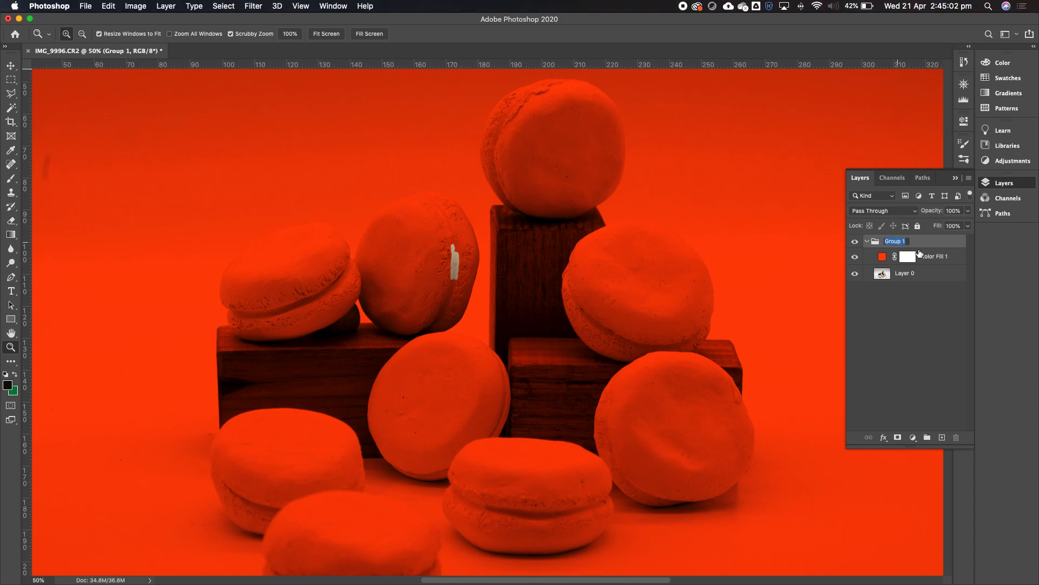
type("m")
key("Return")
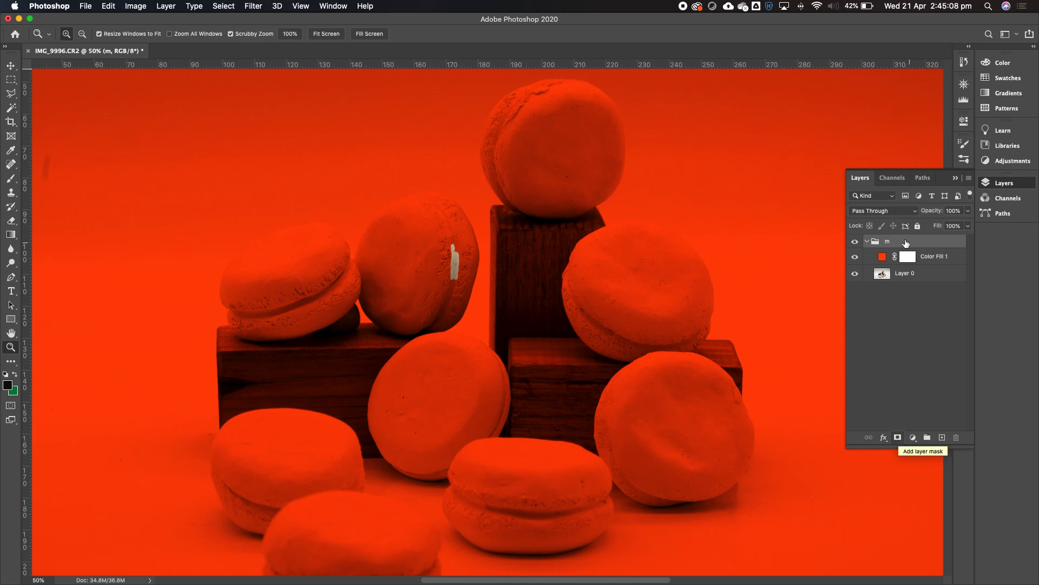
- Hide the orange-red color fill layer so the topmost macaron's uncoloured edge can be worked on
mouse_move(563, 128)
left_mouse_down()
mouse_move(570, 105)
mouse_move(563, 98)
mouse_move(560, 109)
left_mouse_up()
left_click(556, 144)
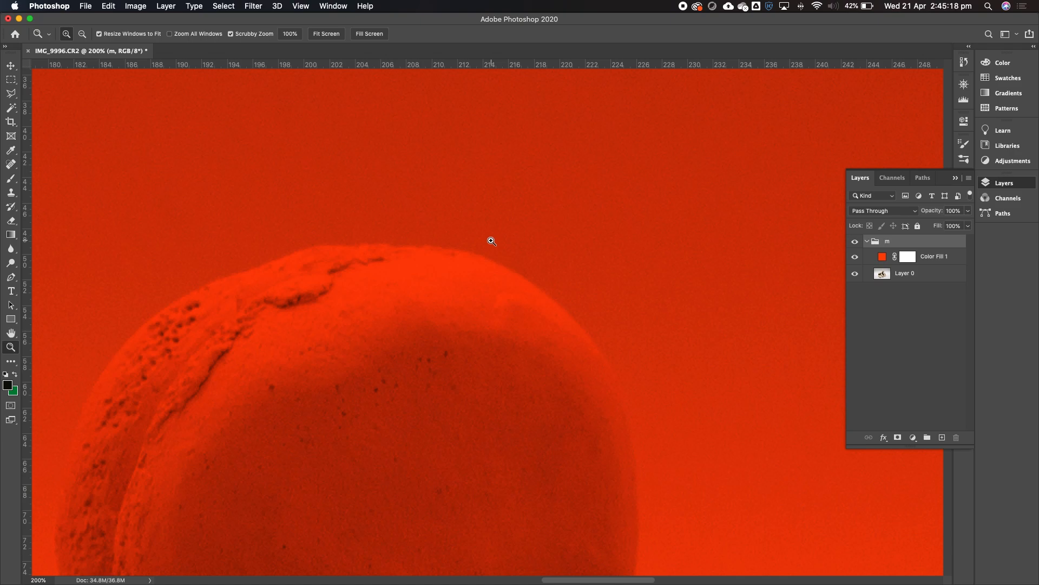
left_click(856, 257)
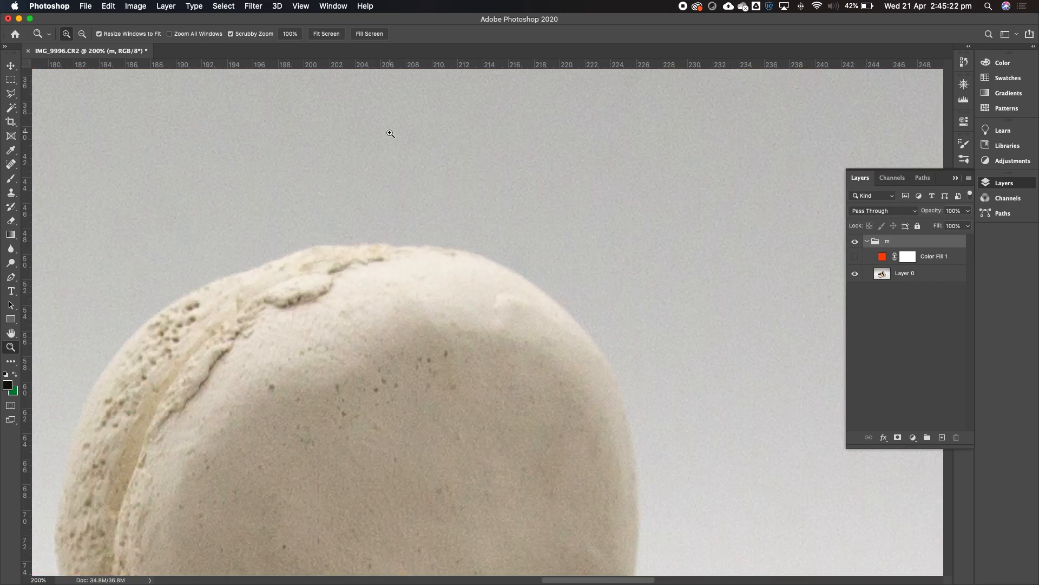
- Try to select the grey background along the topmost macaron's upper edge with the Quick Selection tool
left_click(13, 109)
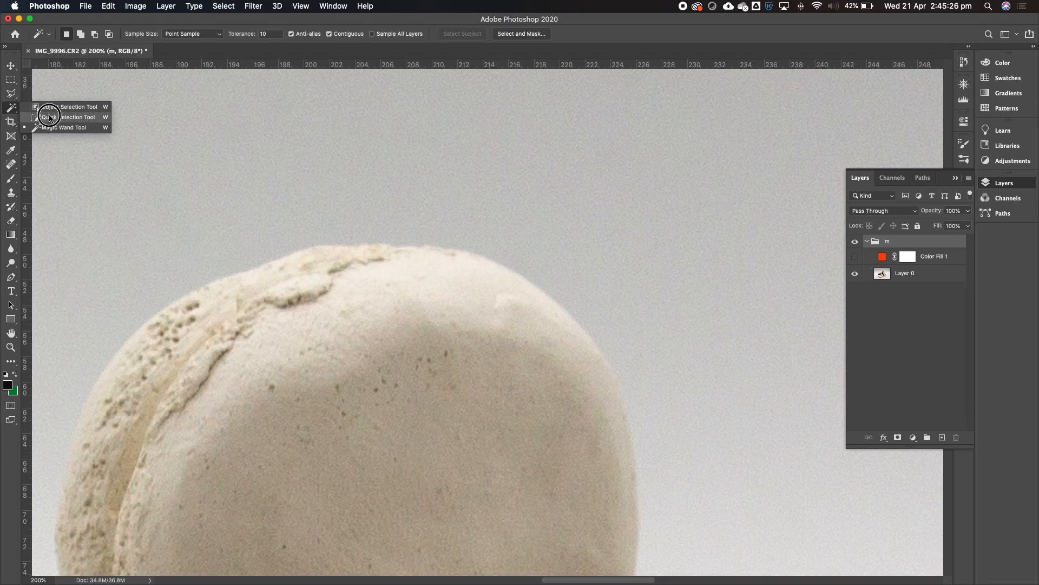
left_click(59, 118)
mouse_move(343, 164)
left_mouse_down()
mouse_move(455, 174)
mouse_move(553, 227)
left_mouse_up()
mouse_move(348, 167)
left_mouse_down()
mouse_move(472, 216)
mouse_move(351, 201)
mouse_move(543, 267)
mouse_move(451, 238)
mouse_move(335, 232)
mouse_move(423, 241)
mouse_move(536, 273)
mouse_move(615, 333)
mouse_move(536, 276)
mouse_move(617, 350)
left_mouse_up()
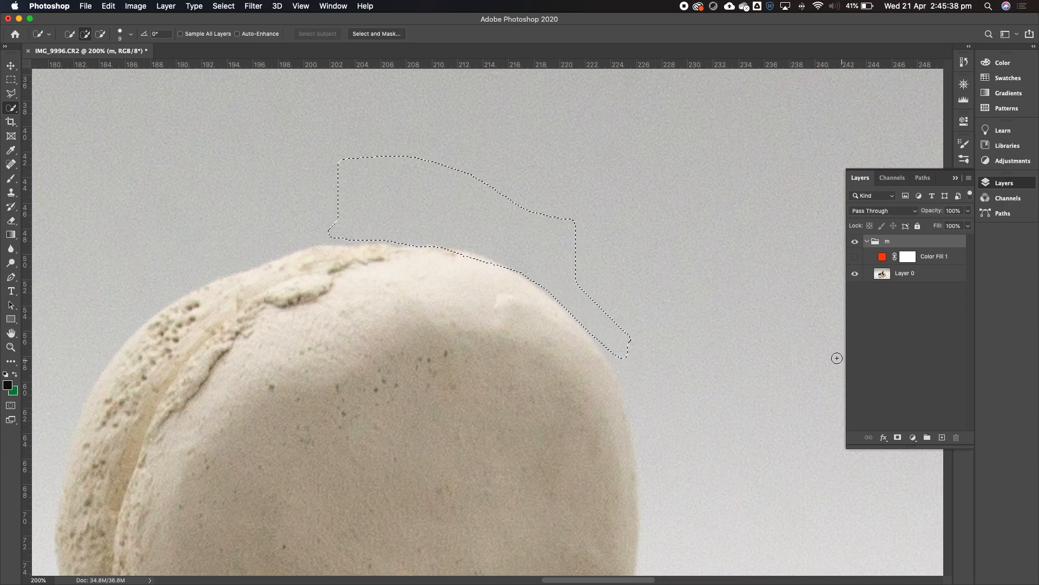
key("alt")
mouse_move(490, 273)
left_mouse_down()
mouse_move(462, 258)
mouse_move(476, 263)
left_mouse_up()
mouse_move(364, 211)
left_mouse_down()
mouse_move(186, 272)
mouse_move(238, 266)
mouse_move(271, 247)
mouse_move(252, 262)
mouse_move(281, 252)
mouse_move(457, 265)
left_mouse_up()
key("alt")
mouse_move(249, 310)
left_mouse_down()
mouse_move(278, 288)
mouse_move(469, 268)
mouse_move(479, 299)
left_mouse_up()
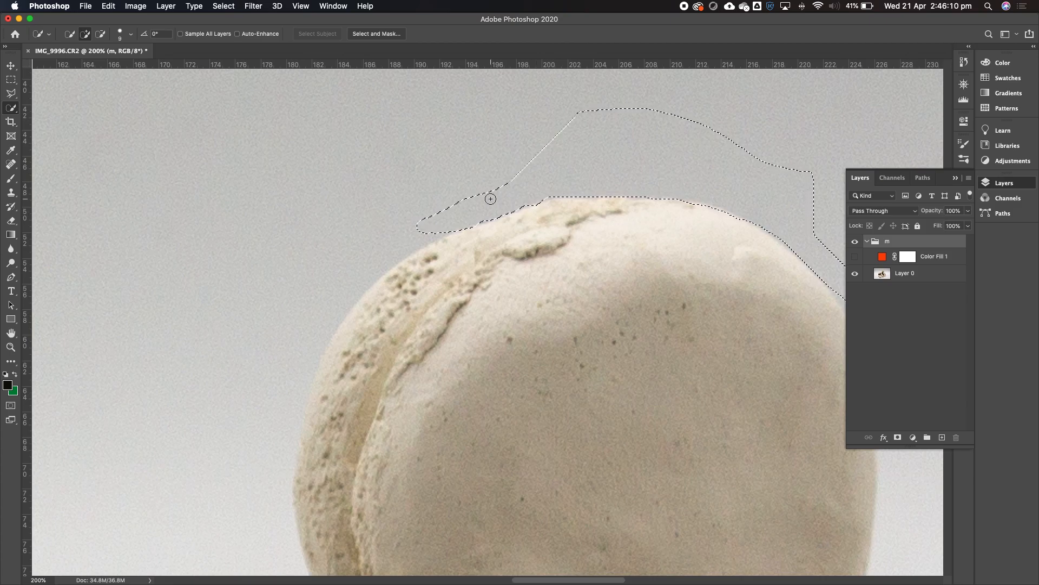
mouse_move(447, 219)
left_mouse_down()
mouse_move(392, 246)
mouse_move(387, 259)
mouse_move(440, 230)
mouse_move(327, 309)
mouse_move(384, 226)
mouse_move(511, 174)
mouse_move(380, 216)
mouse_move(331, 260)
mouse_move(494, 154)
mouse_move(575, 116)
mouse_move(211, 160)
mouse_move(167, 371)
mouse_move(230, 435)
mouse_move(297, 341)
mouse_move(429, 239)
mouse_move(381, 291)
mouse_move(422, 261)
mouse_move(374, 287)
mouse_move(341, 348)
left_mouse_up()
key("alt")
left_click(342, 302)
mouse_move(342, 302)
left_mouse_down()
mouse_move(346, 325)
mouse_move(339, 306)
mouse_move(364, 266)
left_mouse_up()
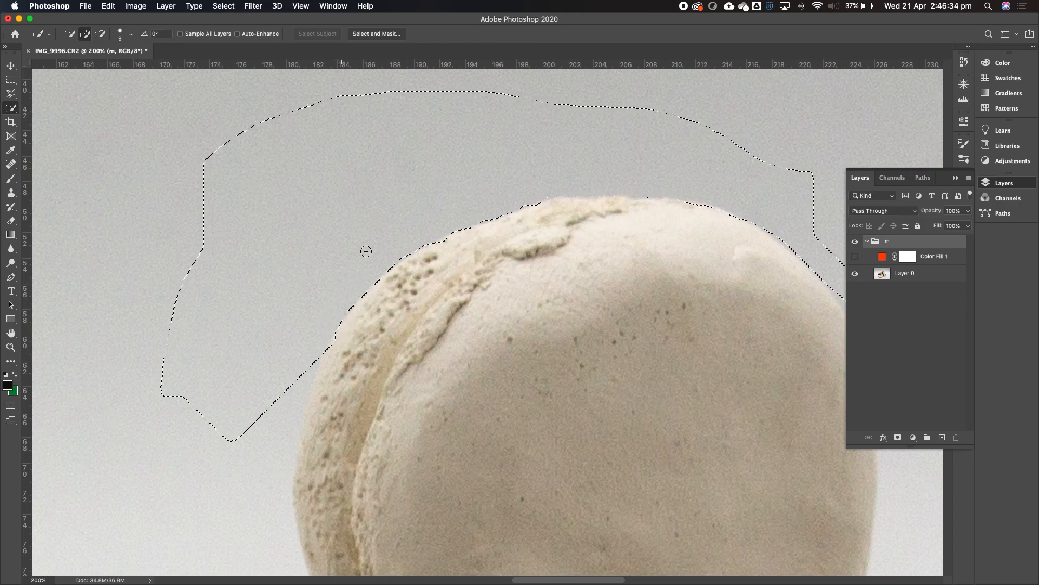
- Try to extend the quick selection down the macaron's ridged side, and discard the selection
scroll(454, 243, "down", 10)
scroll(455, 243, "left", 5)
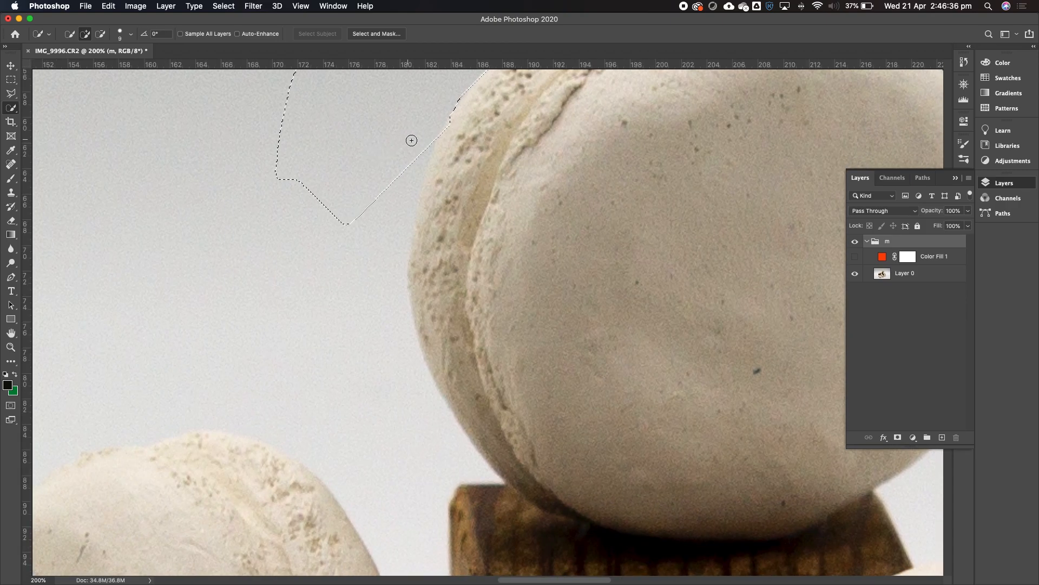
mouse_move(419, 144)
left_mouse_down()
mouse_move(399, 225)
mouse_move(399, 327)
mouse_move(459, 448)
mouse_move(489, 482)
mouse_move(436, 406)
left_mouse_up()
mouse_move(449, 352)
left_mouse_down()
mouse_move(424, 331)
mouse_move(444, 383)
mouse_move(418, 279)
mouse_move(458, 127)
left_mouse_up()
mouse_move(413, 341)
left_mouse_down()
mouse_move(428, 394)
mouse_move(435, 405)
mouse_move(429, 385)
mouse_move(498, 490)
left_mouse_up()
mouse_move(414, 271)
left_mouse_down()
mouse_move(413, 262)
mouse_move(429, 266)
mouse_move(417, 260)
mouse_move(418, 288)
left_mouse_up()
key("super+r")
mouse_move(531, 163)
left_mouse_down()
mouse_move(325, 401)
mouse_move(336, 259)
mouse_move(299, 331)
left_mouse_up()
key("super+r")
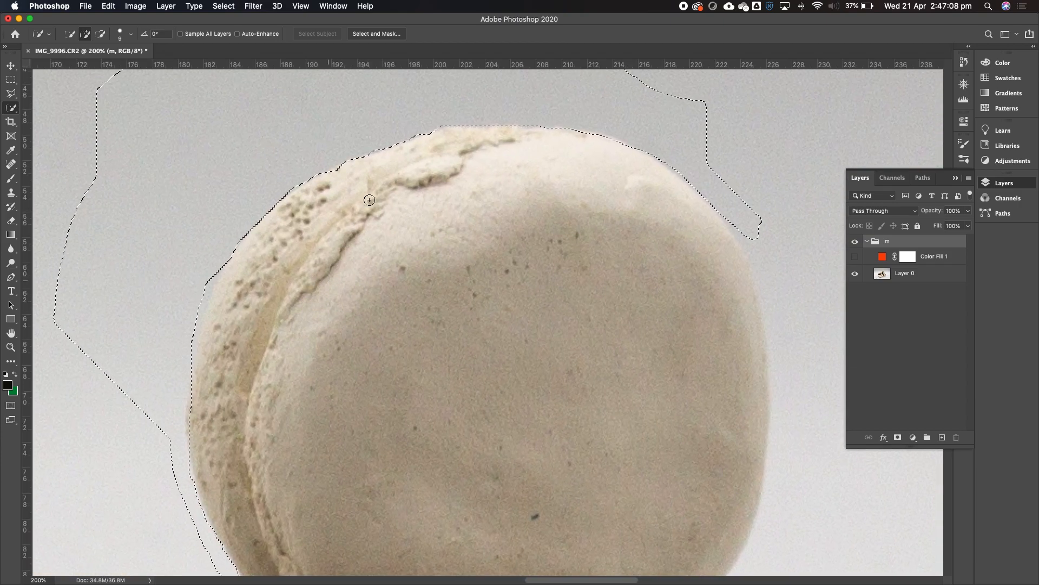
key("m")
key("super+d")
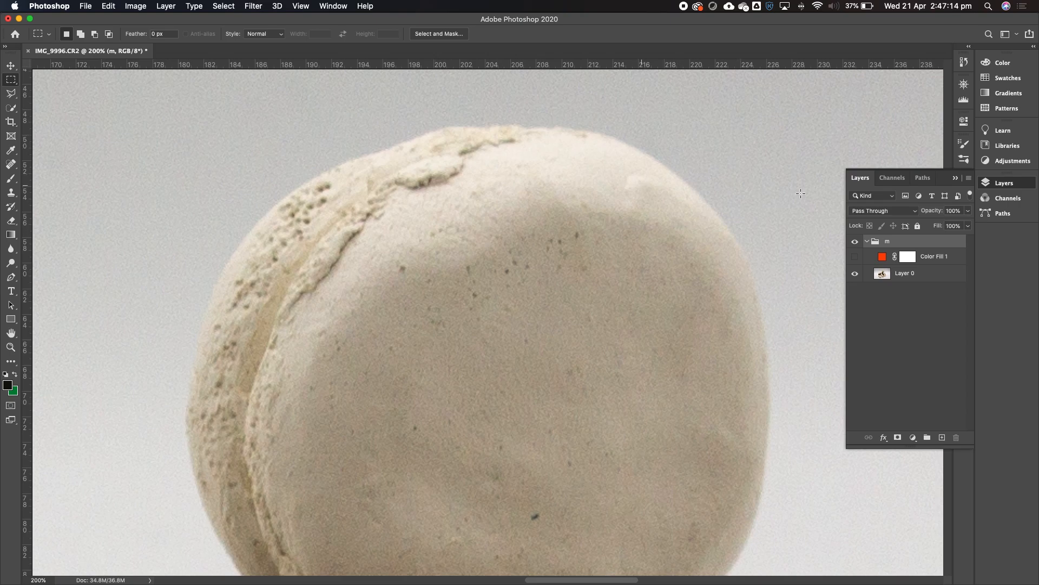
- Create a new empty path for outlining the topmost macaron with the Pen tool
left_click(919, 182)
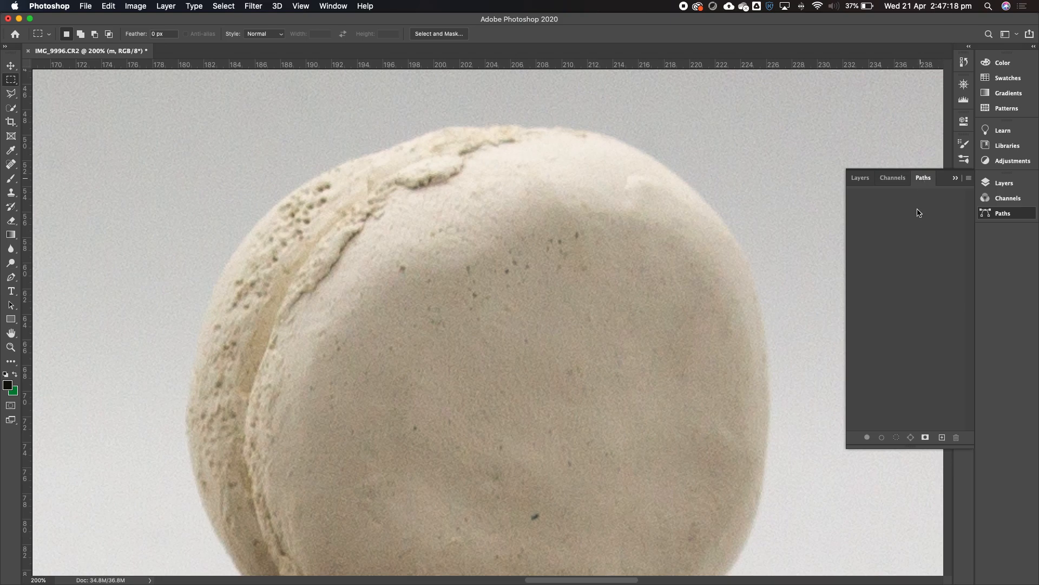
left_click(942, 438)
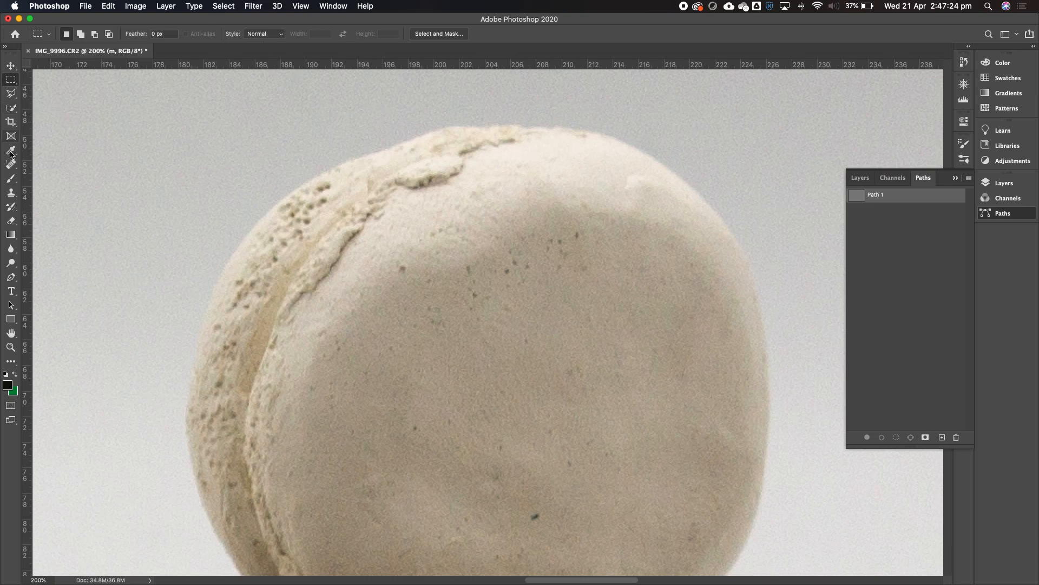
left_click(12, 278)
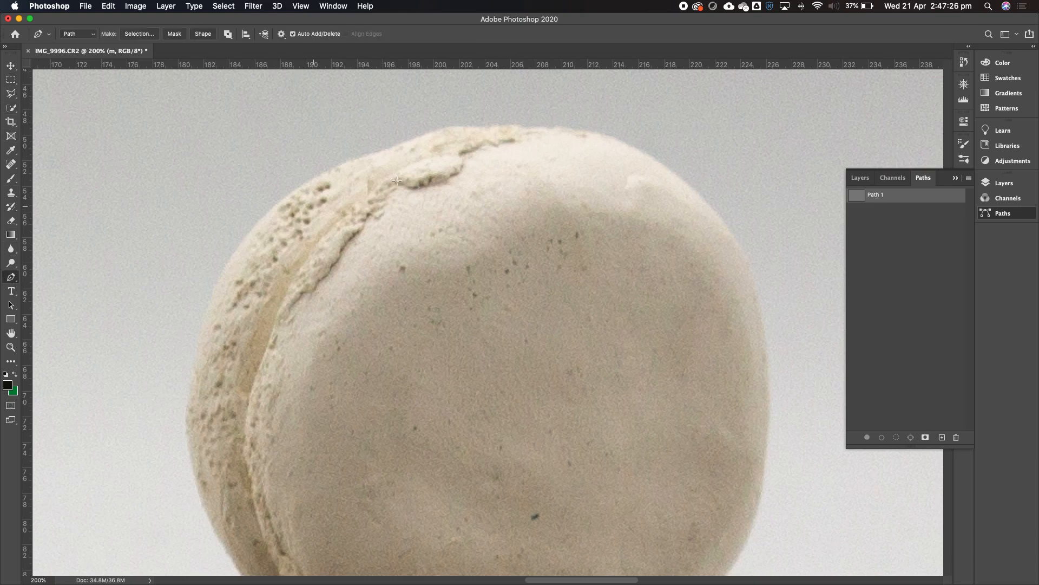
- Start the Pen path along the topmost macaron's upper edge, placing curved anchor points that follow its bumps
key("z")
left_click(442, 149)
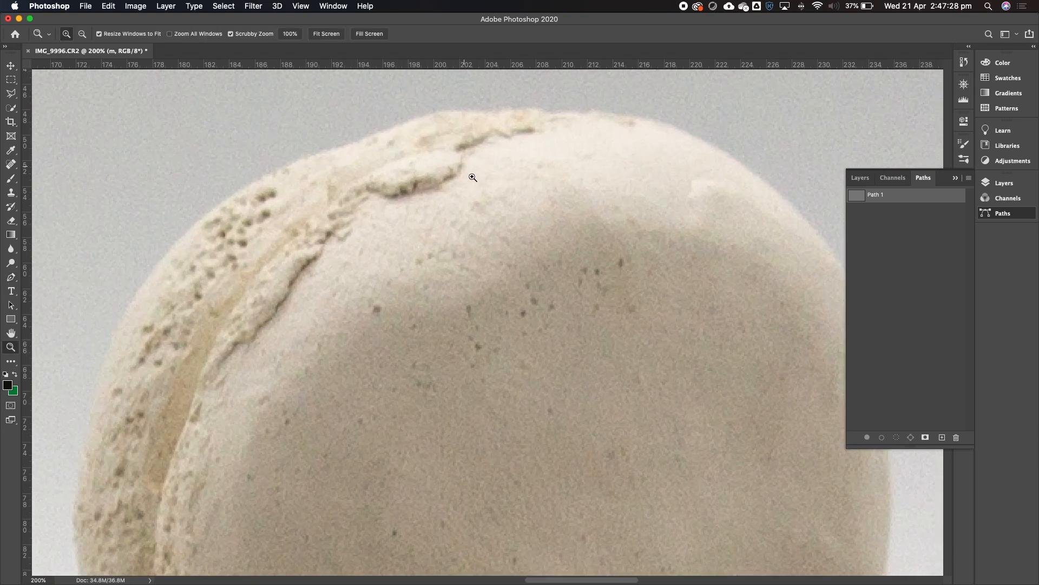
left_click(446, 147)
left_click_drag(461, 138, 396, 231)
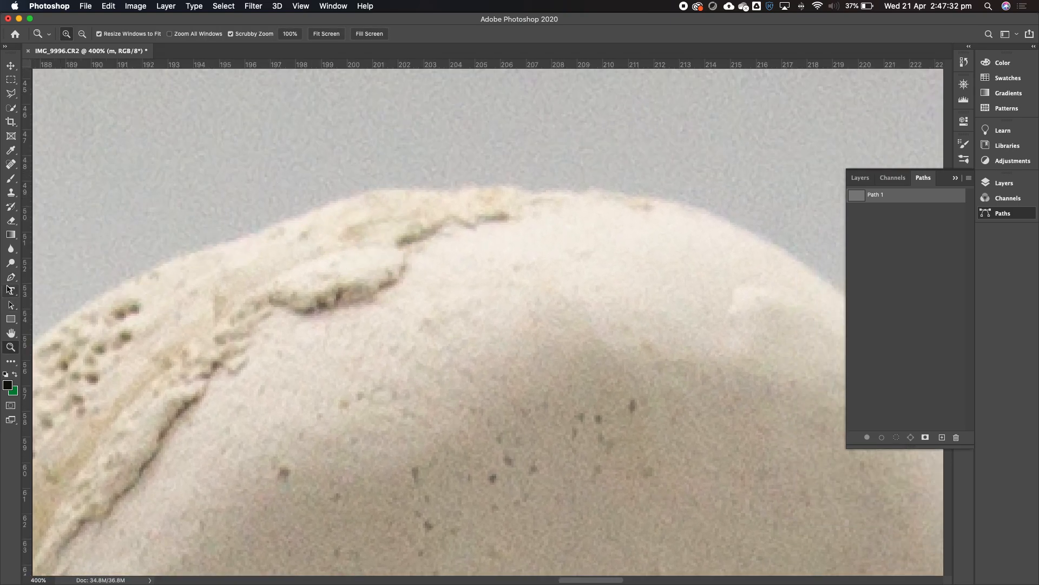
left_click(11, 280)
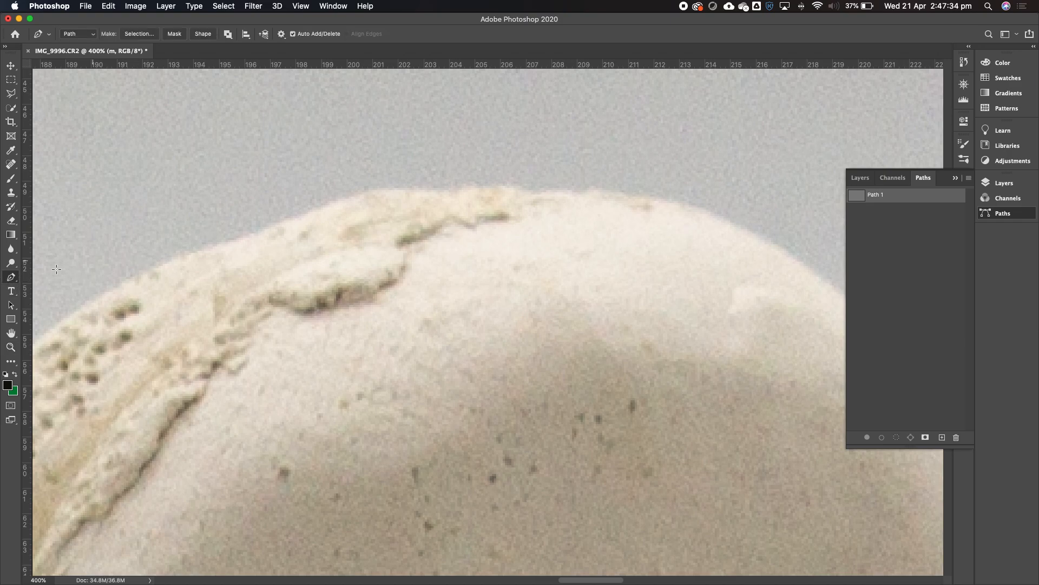
left_click_drag(249, 236, 289, 220)
left_click_drag(359, 198, 647, 200)
- Continue the path with curved anchor points down the macaron's smooth right side to the wooden block
left_click_drag(689, 233, 443, 217)
left_click_drag(565, 323, 611, 384)
left_click_drag(664, 433, 486, 201)
left_click_drag(479, 260, 491, 334)
left_click_drag(500, 506, 497, 558)
left_click_drag(466, 445, 584, 58)
left_click_drag(583, 337, 556, 401)
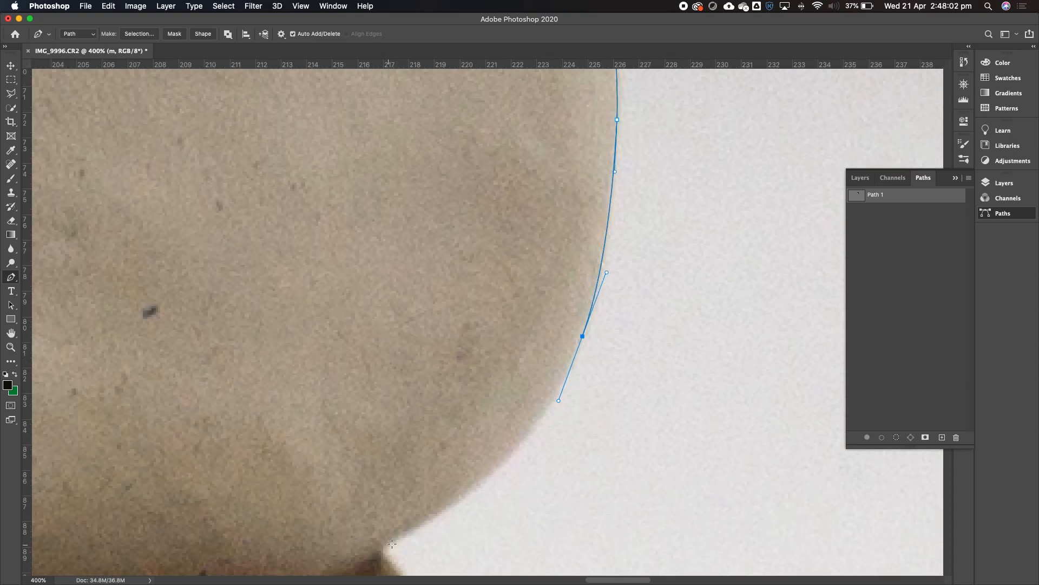
left_click_drag(449, 509, 404, 539)
- Trace the macaron's underside with curved anchor points where it rests on the wooden block
left_click_drag(449, 334, 706, 145)
left_click_drag(572, 396, 533, 425)
left_click_drag(364, 459, 248, 458)
left_click_drag(114, 435, 79, 422)
left_click_drag(290, 331, 662, 390)
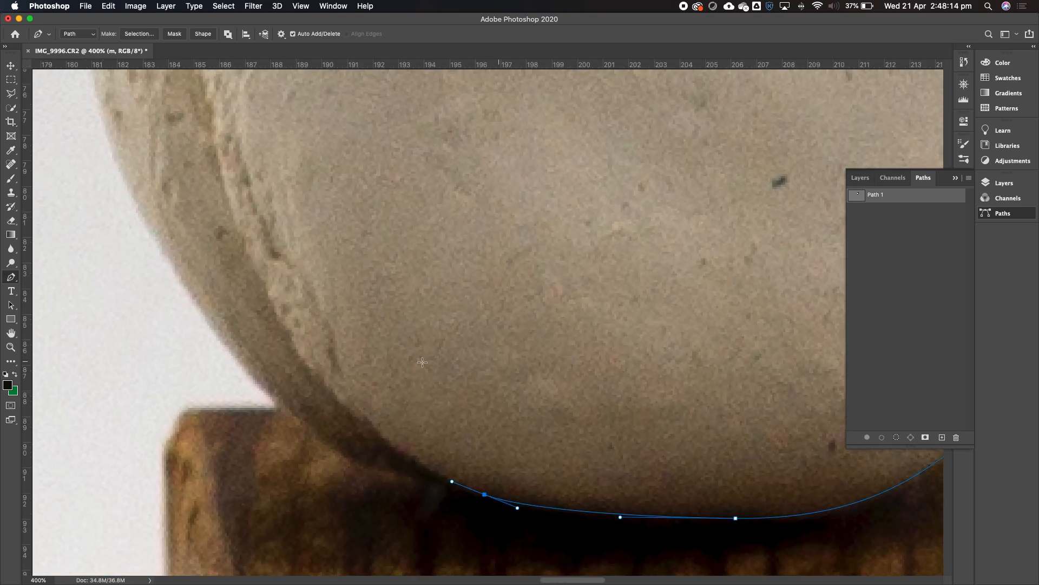
left_click_drag(394, 475, 371, 471)
- Continue the path with curved anchor points up the macaron's ridged left side
left_click_drag(277, 402, 253, 377)
left_click_drag(142, 212, 116, 151)
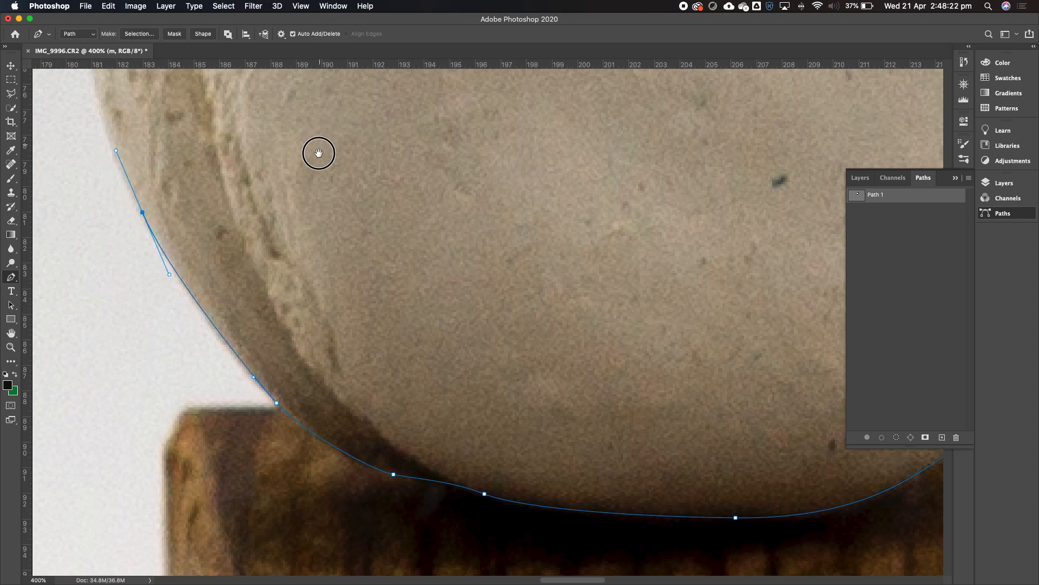
left_click_drag(320, 146, 448, 410)
left_click_drag(246, 254, 262, 173)
left_click_drag(417, 153, 336, 399)
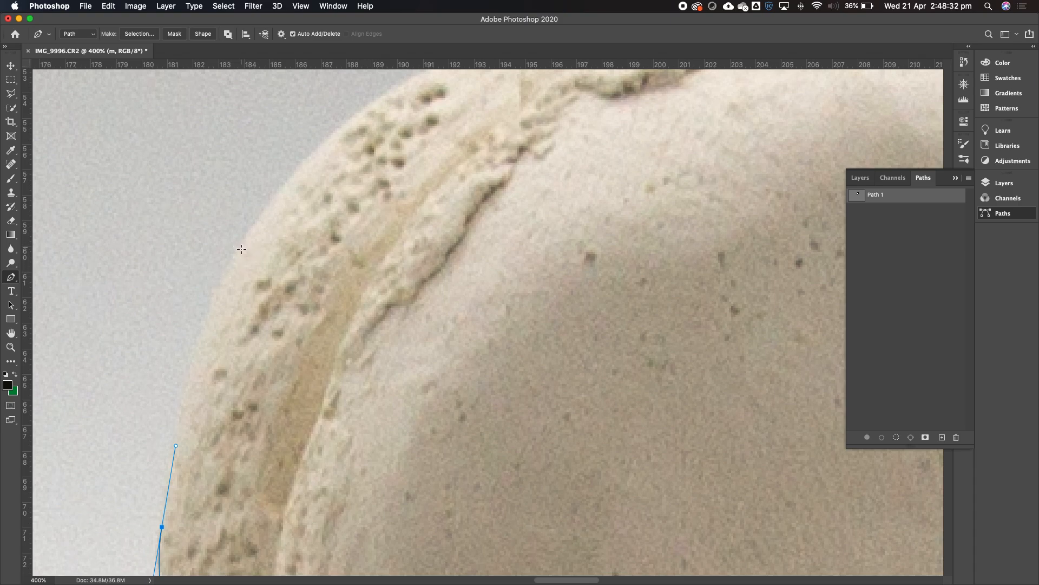
left_click_drag(242, 247, 290, 179)
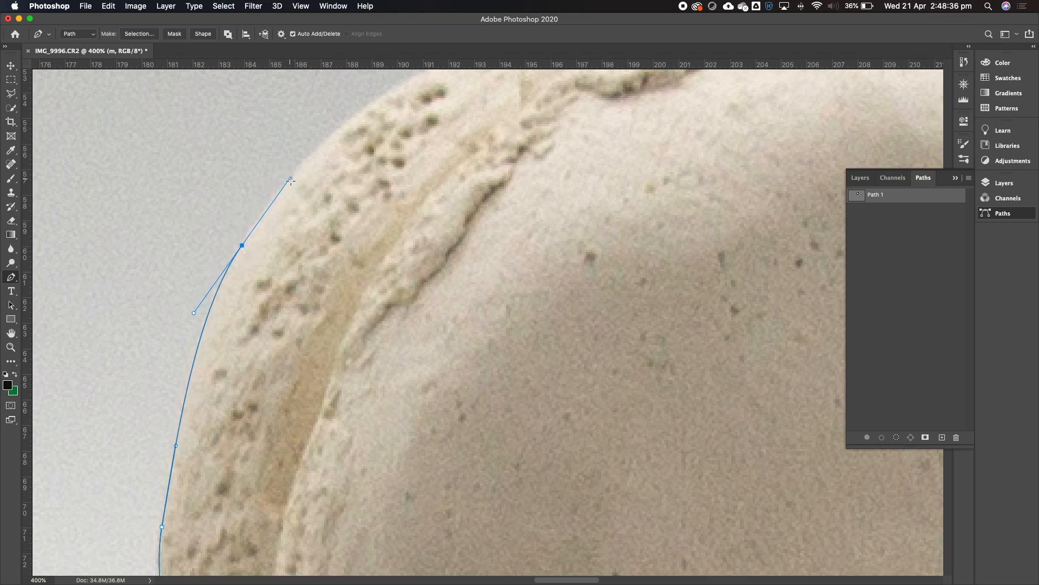
- Add the last curved point at the macaron's upper left and close the path at its starting point
scroll(360, 199, "up", 10)
scroll(359, 200, "right", 7)
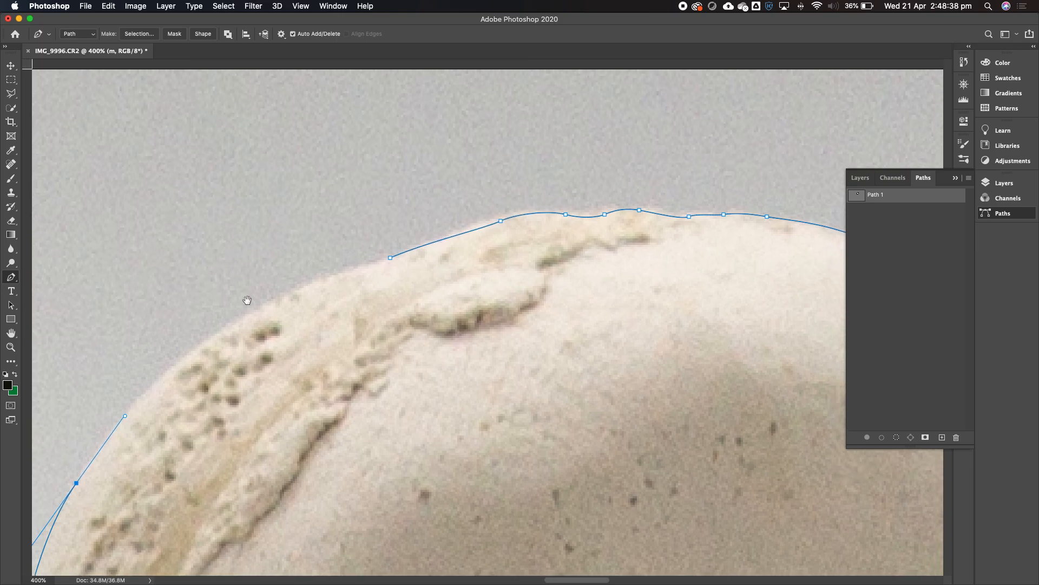
left_click_drag(226, 337, 297, 295)
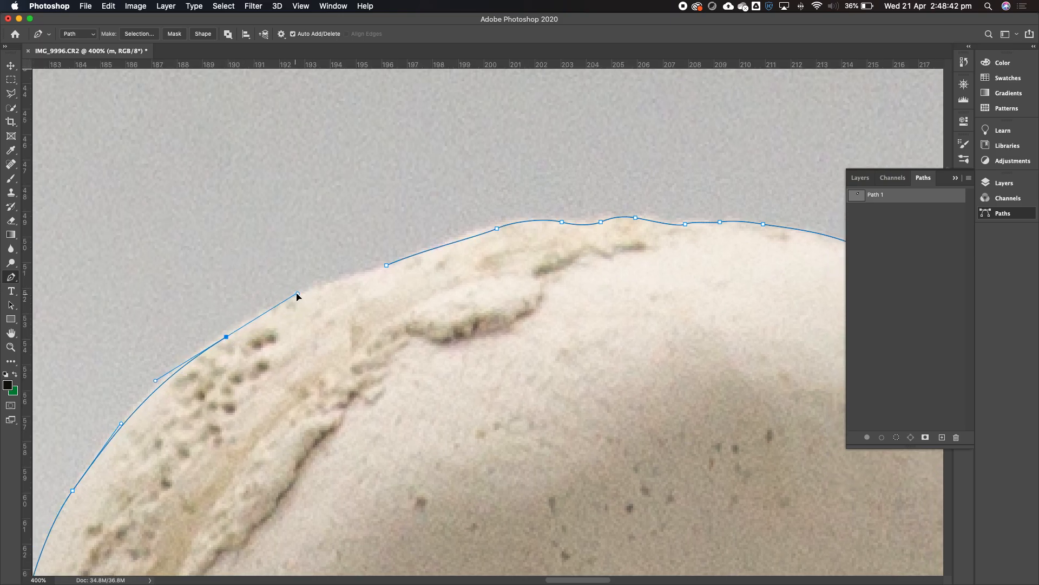
left_click(387, 265)
left_click(417, 255)
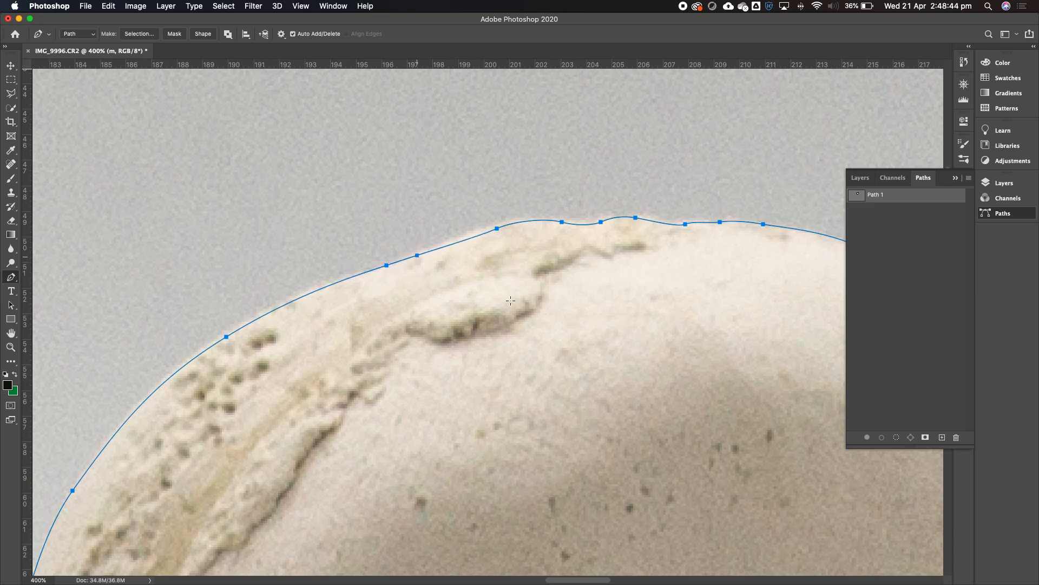
- Load the closed macaron path as a selection and use it to add a layer mask to group m
key("z")
scroll(569, 351, "down", 8)
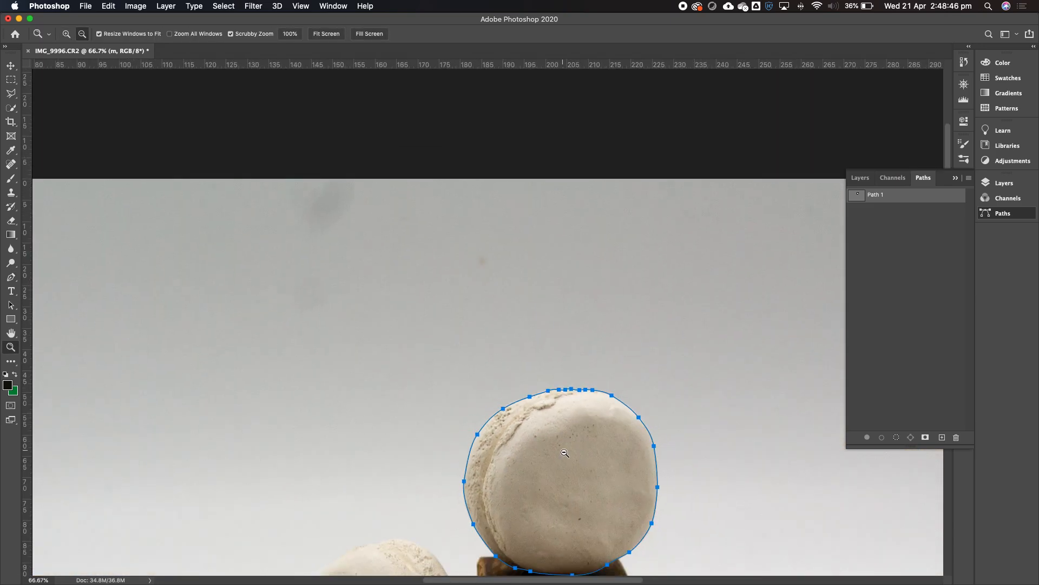
scroll(585, 498, "up", 2)
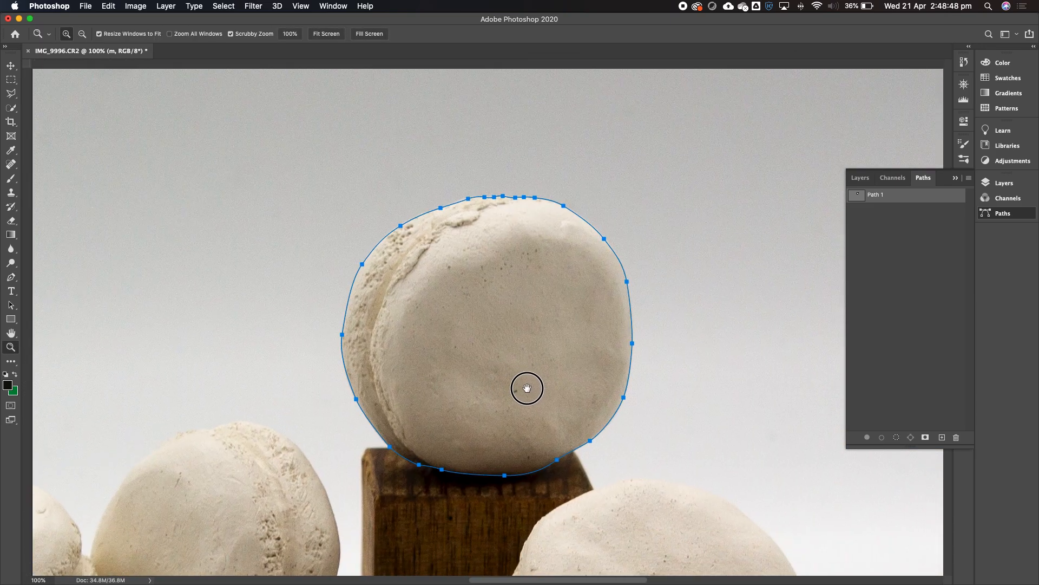
left_click(509, 354)
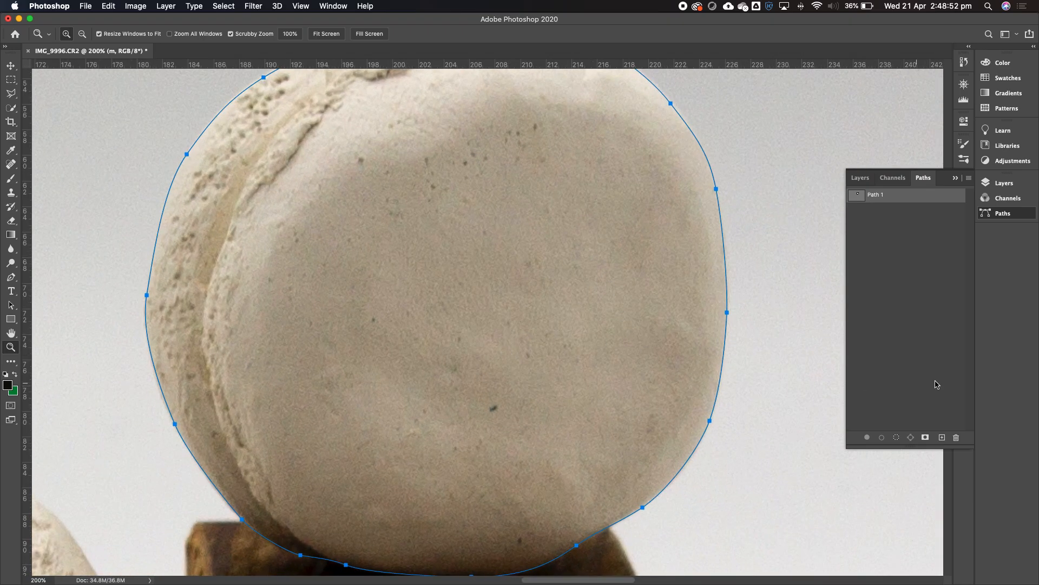
left_click(896, 438)
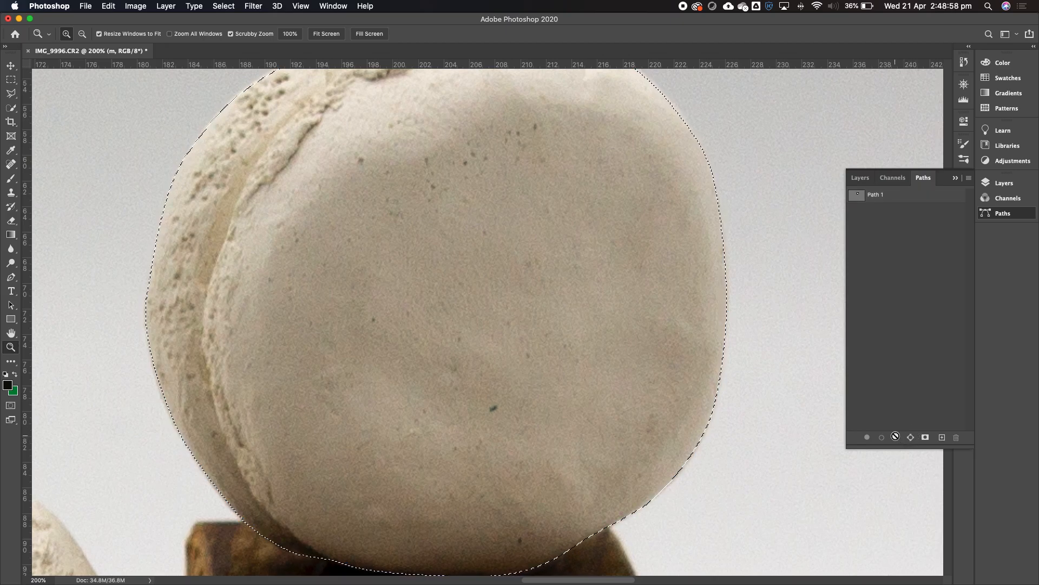
left_click(860, 178)
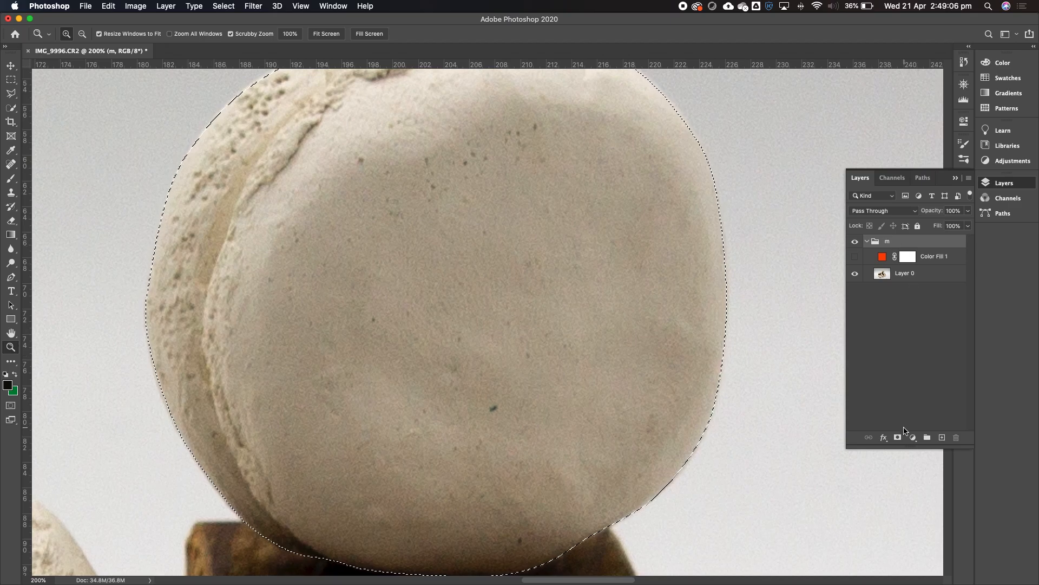
left_click(898, 437)
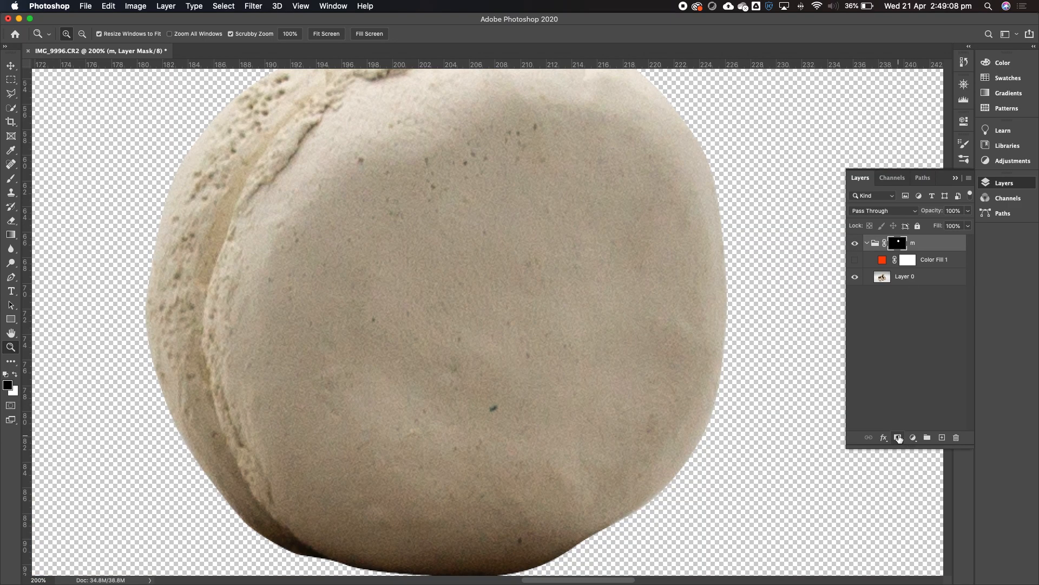
- Delete the hidden orange-red color fill layer from group m
left_click(522, 360, "alt")
left_click(522, 360, "alt")
left_click(522, 360)
left_click(523, 347)
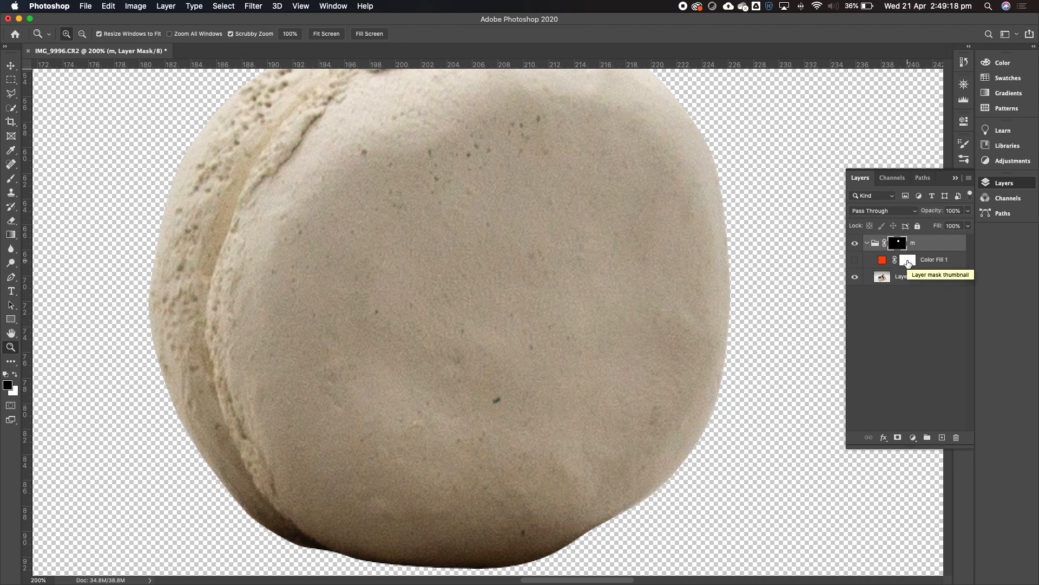
left_click(907, 264)
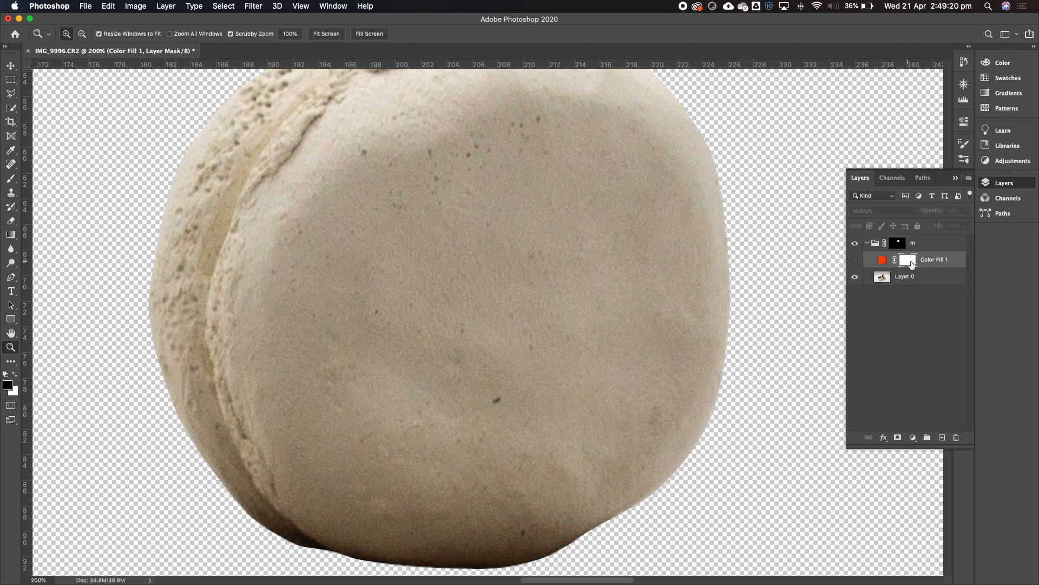
left_click_drag(937, 265, 955, 437)
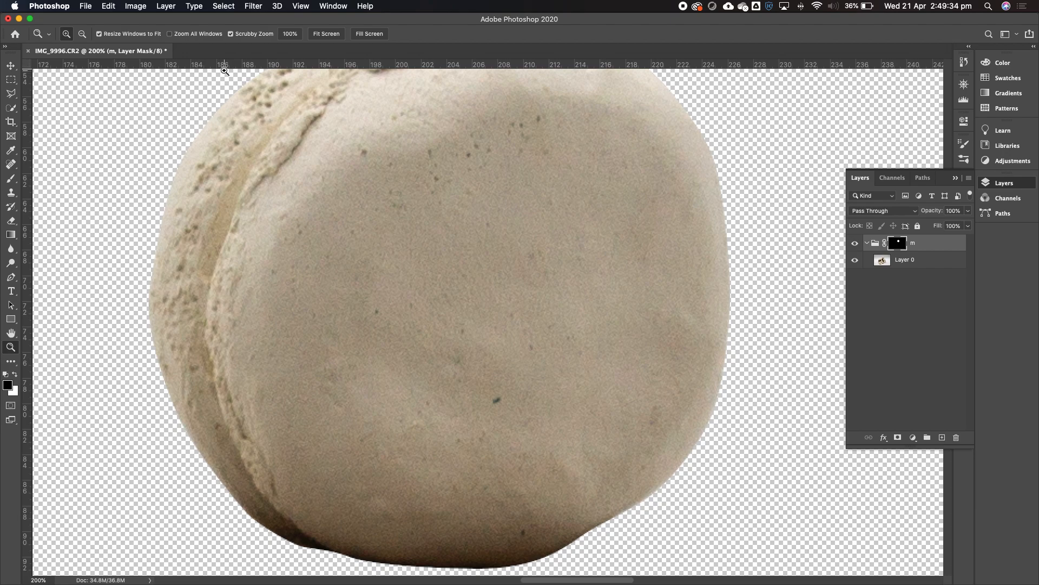
- Add a Solid Color fill layer in orange-red (#f33f0e) above Layer 0 and set its blend mode to Multiply
left_click(903, 261)
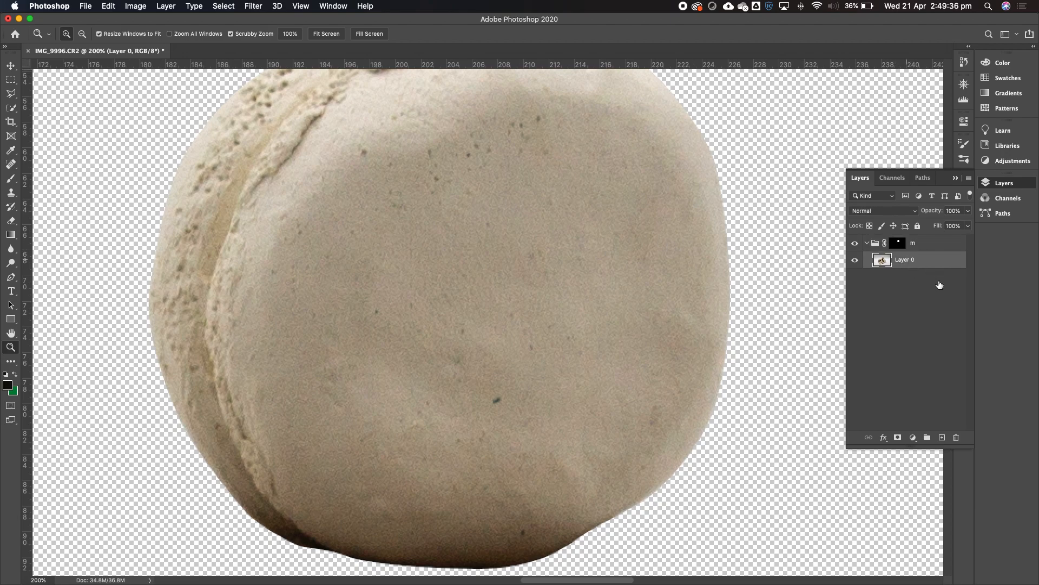
left_click(913, 437)
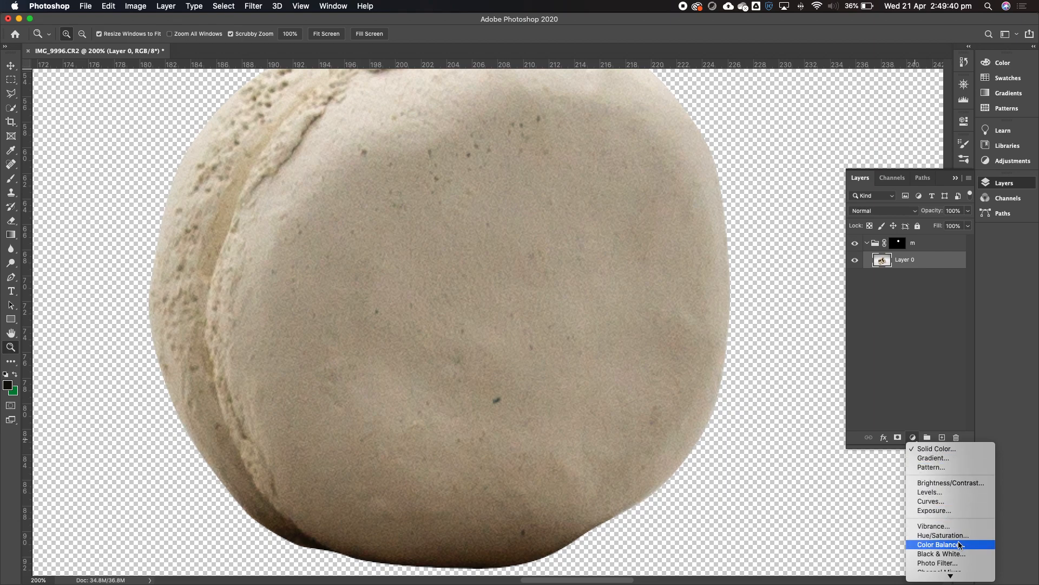
scroll(950, 487, "down", 3)
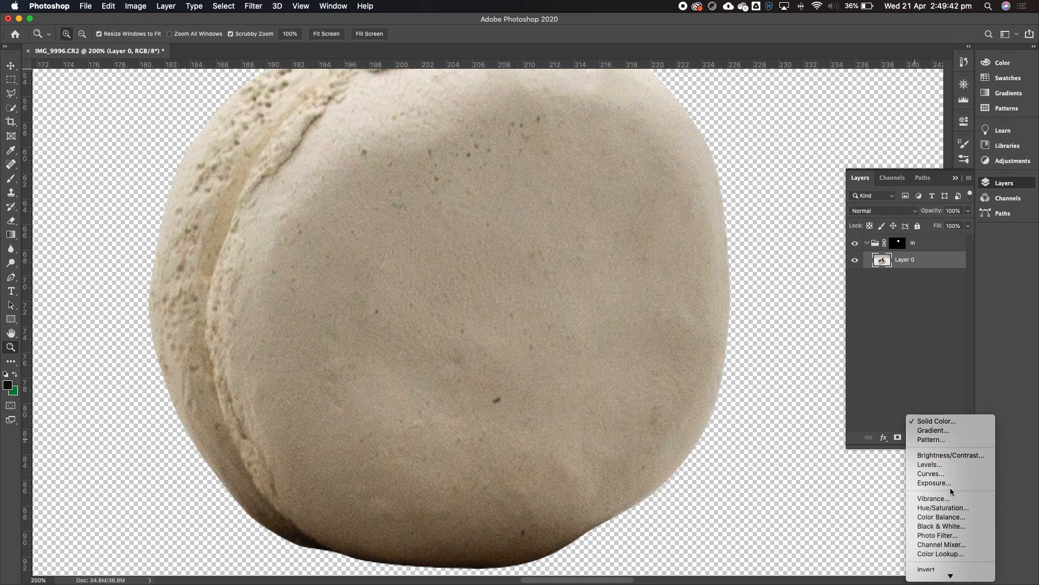
left_click(945, 422)
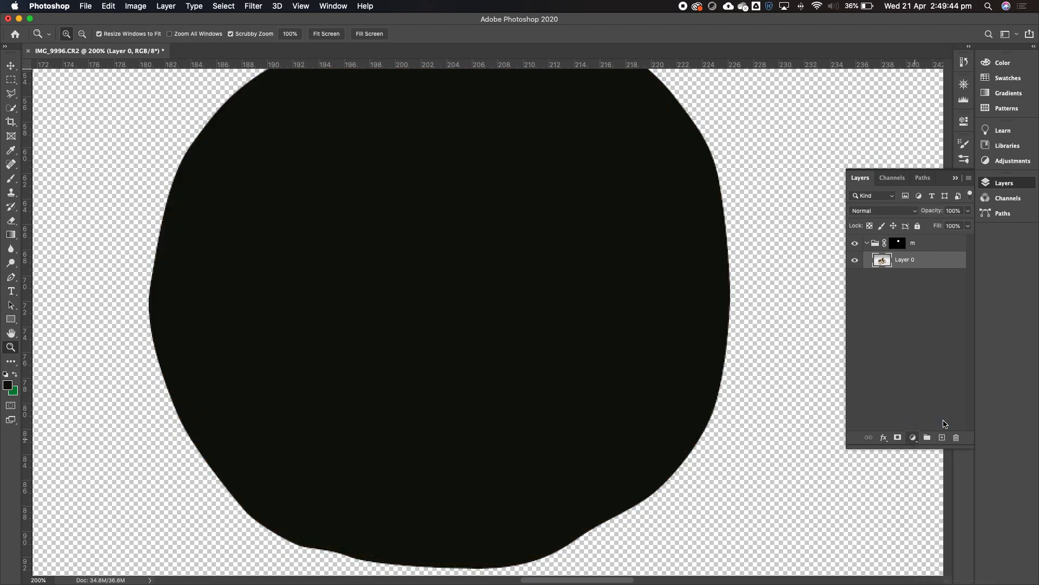
left_click_drag(550, 325, 550, 340)
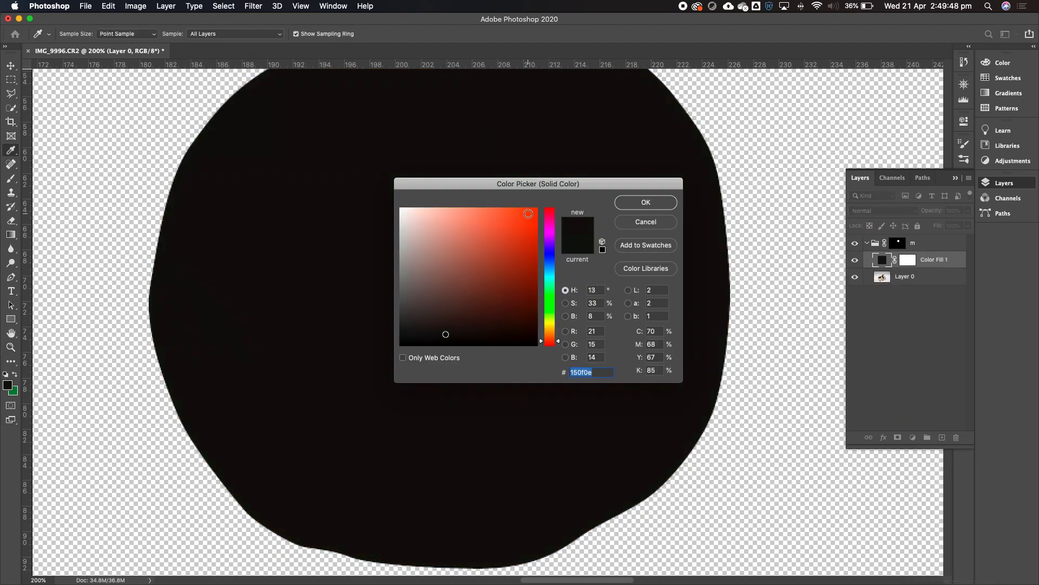
left_click(528, 213)
left_click(646, 201)
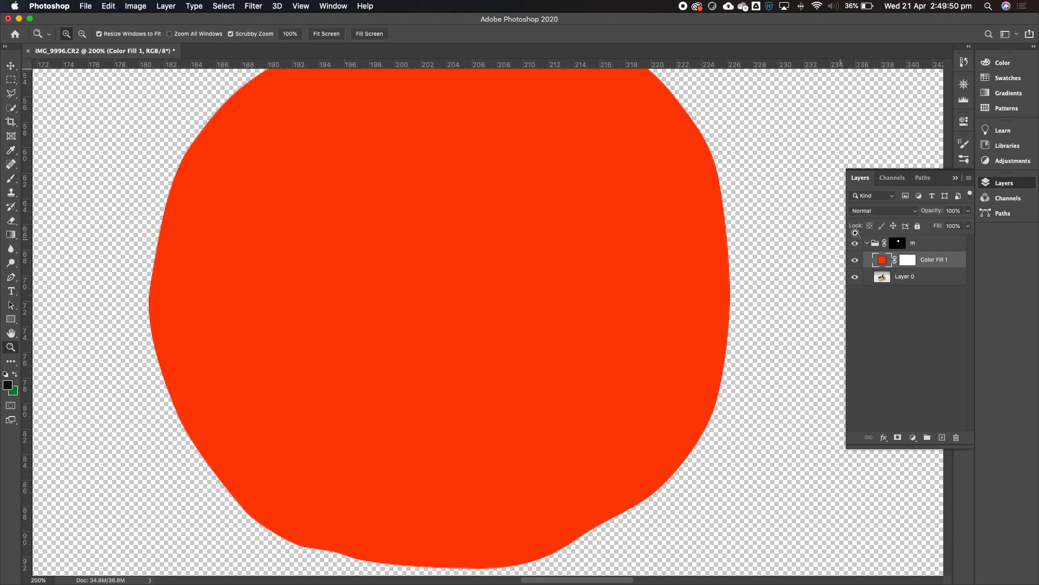
left_click(882, 210)
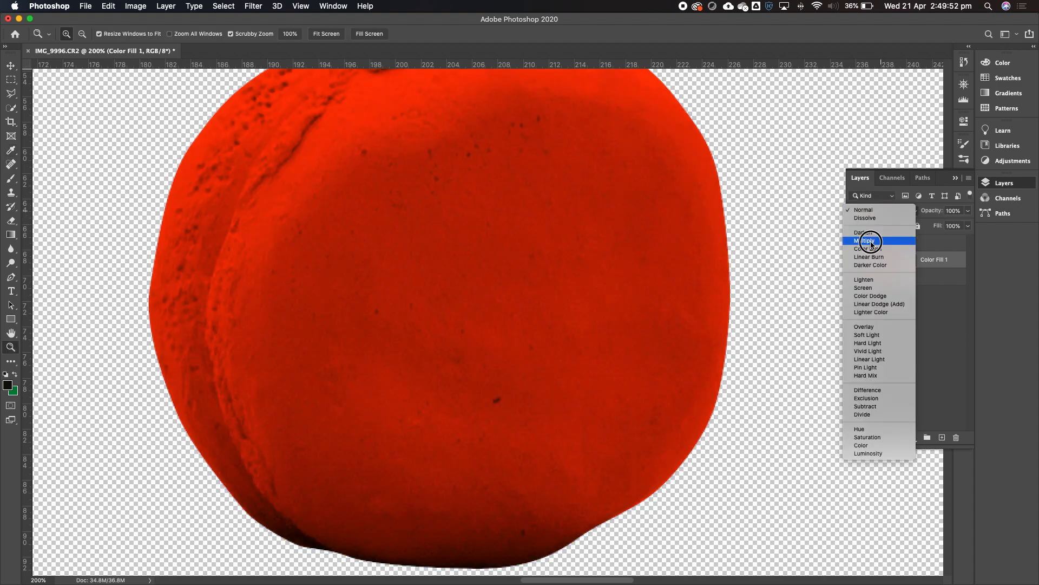
left_click(870, 240)
- Paint black on the color fill layer's mask along the filling seam at the macaron's left side to hide the red there
left_click(551, 274, "alt")
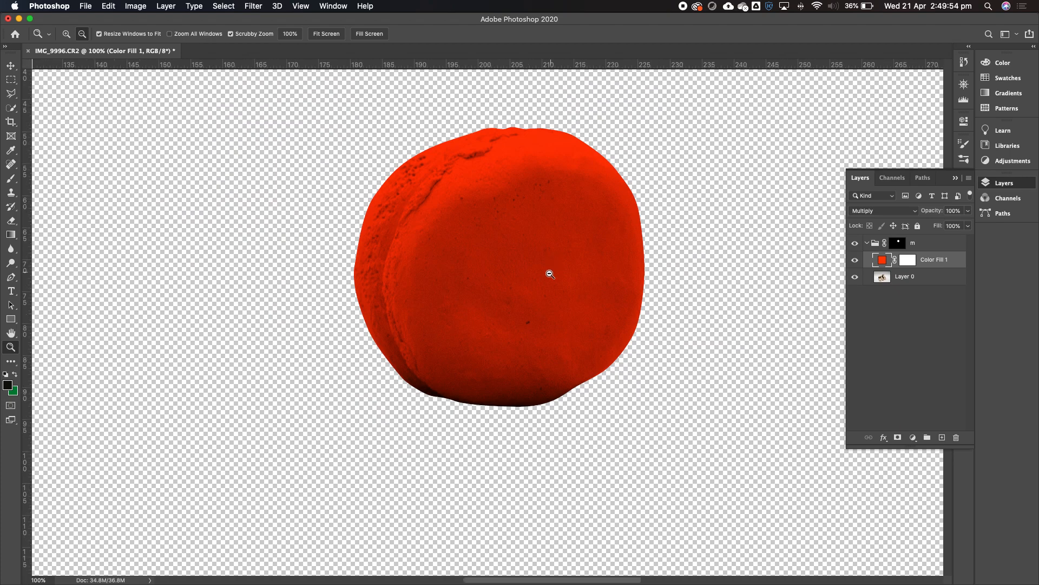
left_click(411, 287)
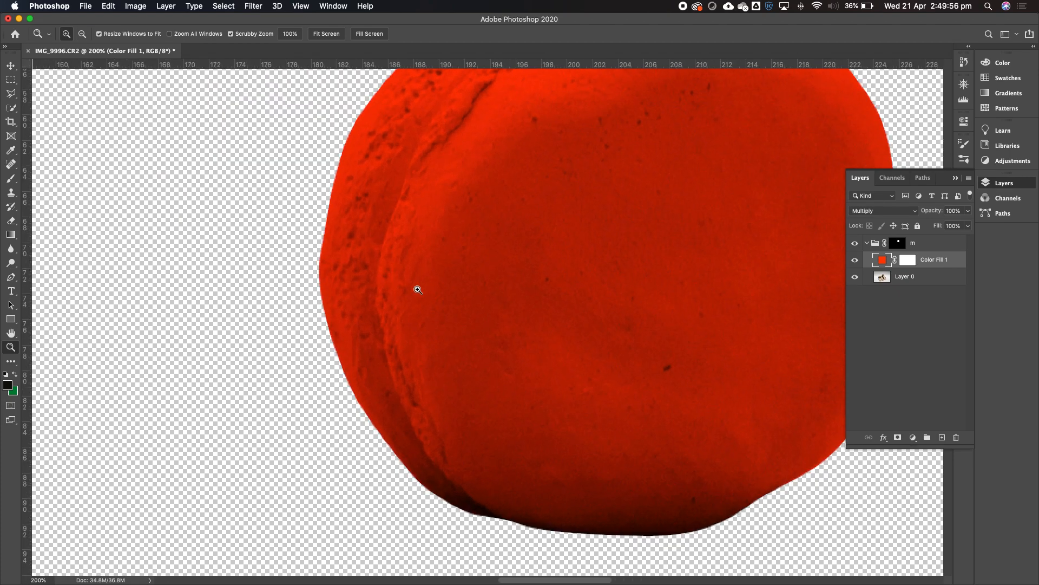
left_click(388, 308)
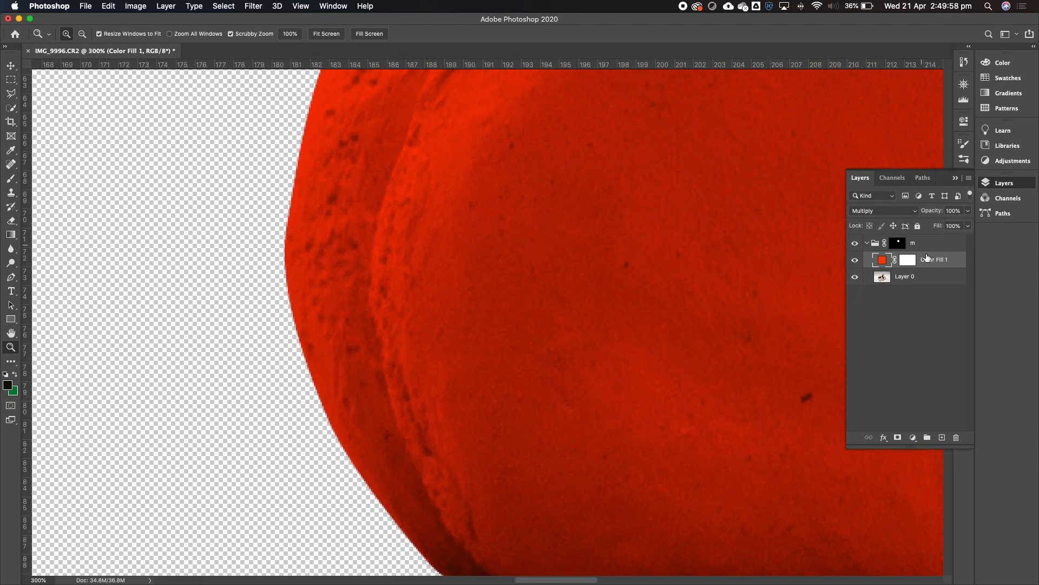
left_click(907, 260)
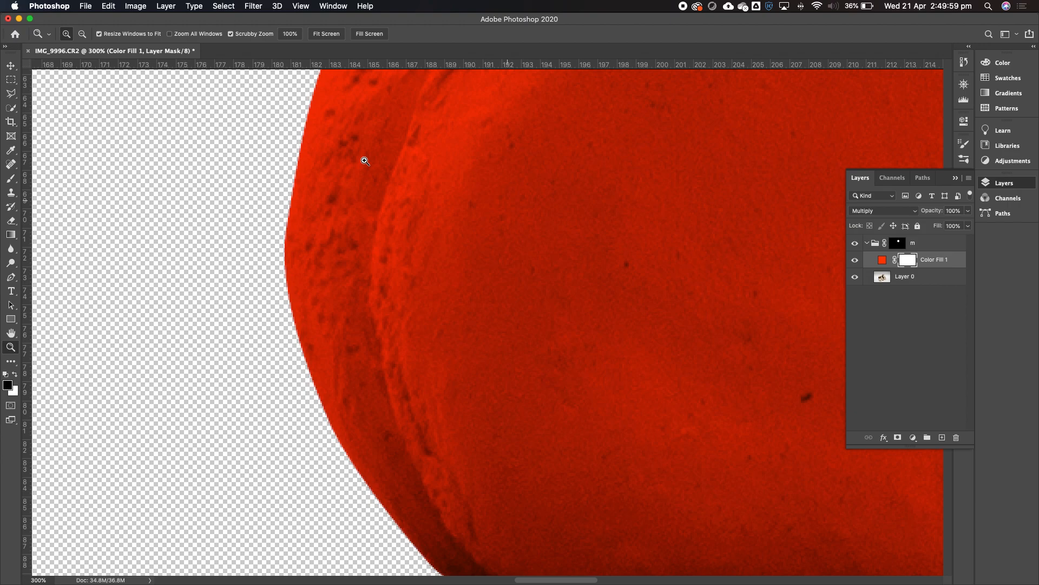
left_click(11, 180)
mouse_move(370, 202)
left_mouse_down()
mouse_move(408, 87)
mouse_move(364, 196)
mouse_move(359, 246)
mouse_move(371, 179)
mouse_move(358, 259)
mouse_move(373, 178)
mouse_move(360, 293)
mouse_move(371, 361)
mouse_move(357, 284)
left_mouse_up()
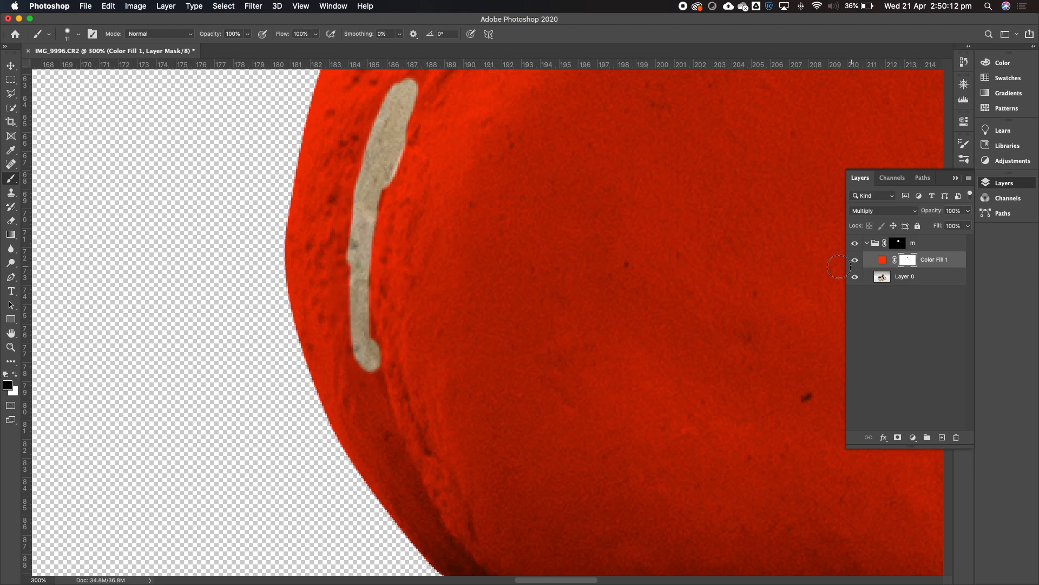
- Hide and show the color fill layer to compare the macaron with and without the red
left_click(911, 280)
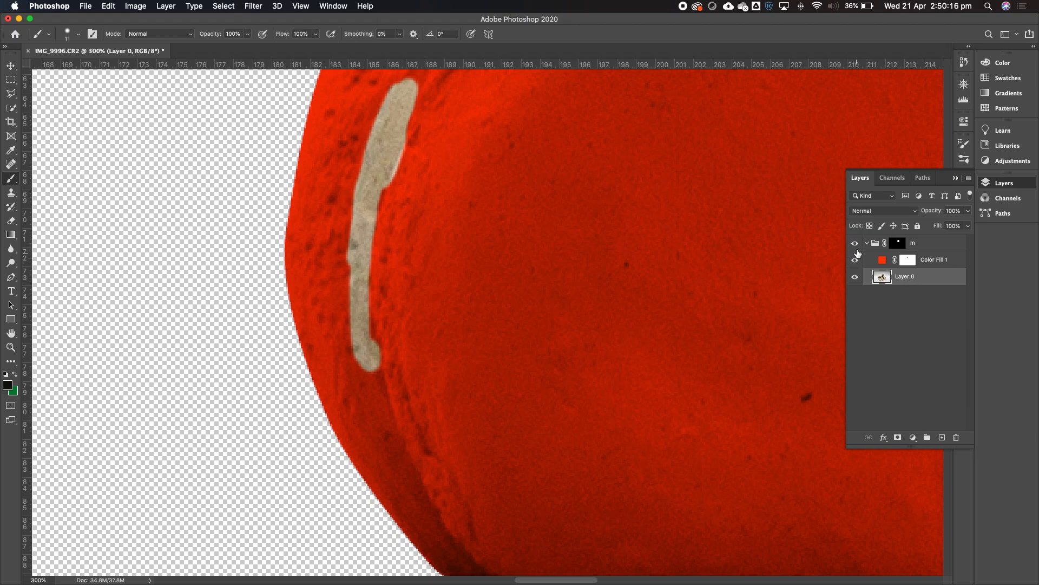
left_click(855, 260)
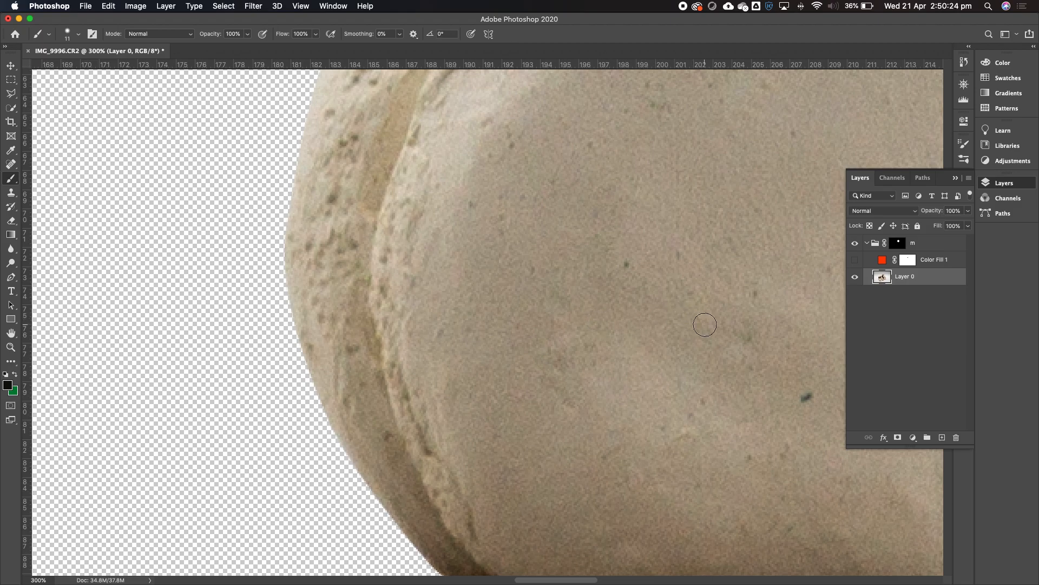
left_click(855, 259)
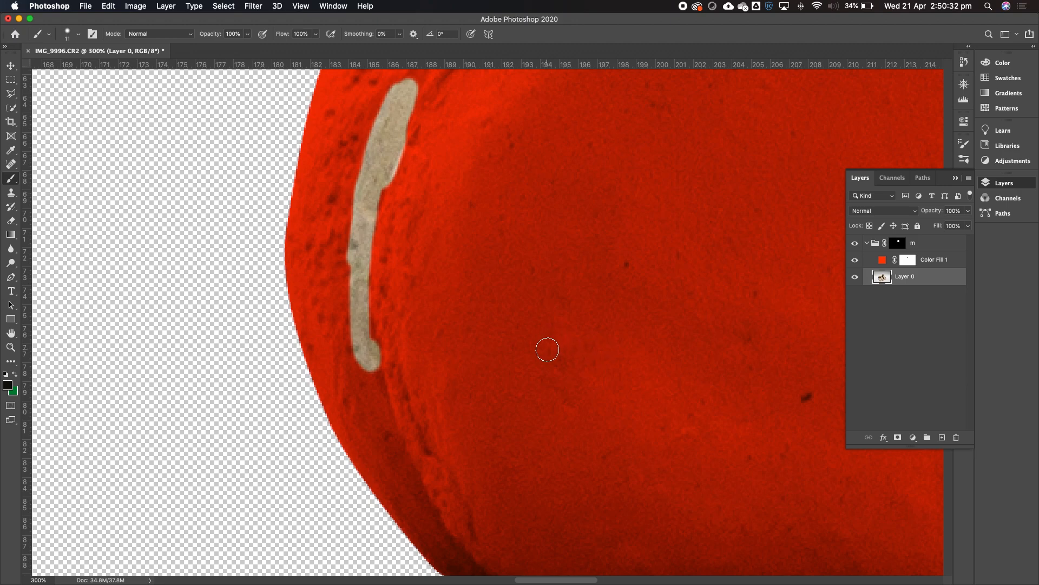
key("z")
left_click(590, 316, "alt")
left_click(591, 315, "alt")
left_click(626, 309, "alt")
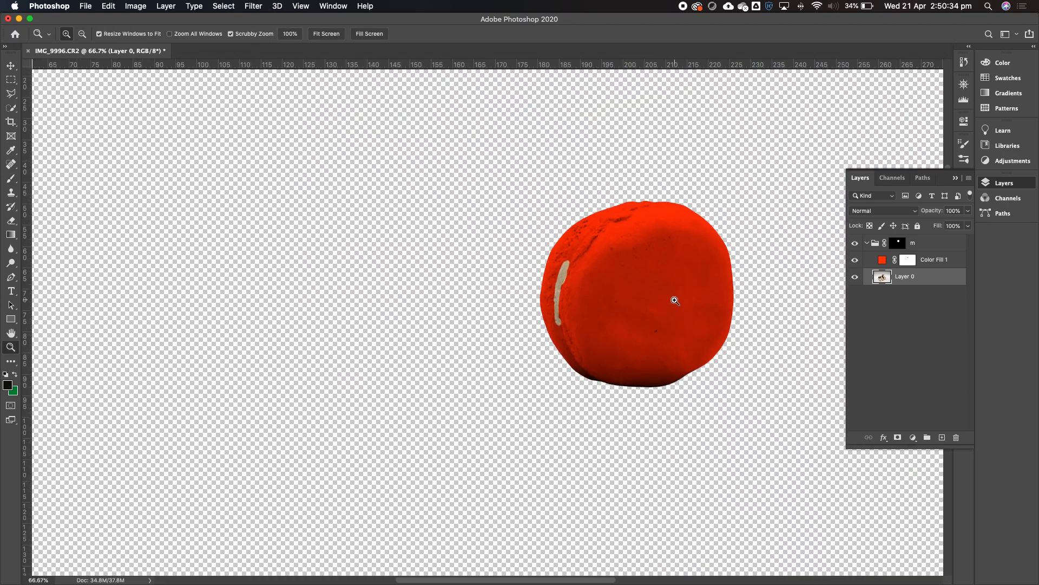
left_click(673, 297)
left_click(676, 341)
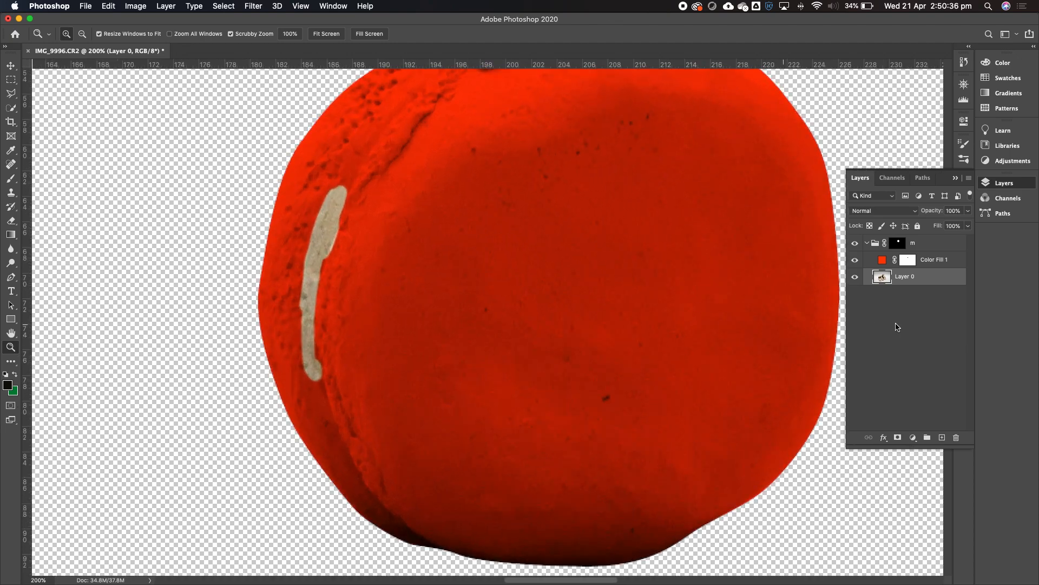
- Change the Multiply color fill to a slightly darker, less saturated orange-red
left_click(968, 211)
left_click_drag(967, 225, 988, 226)
left_click(884, 262)
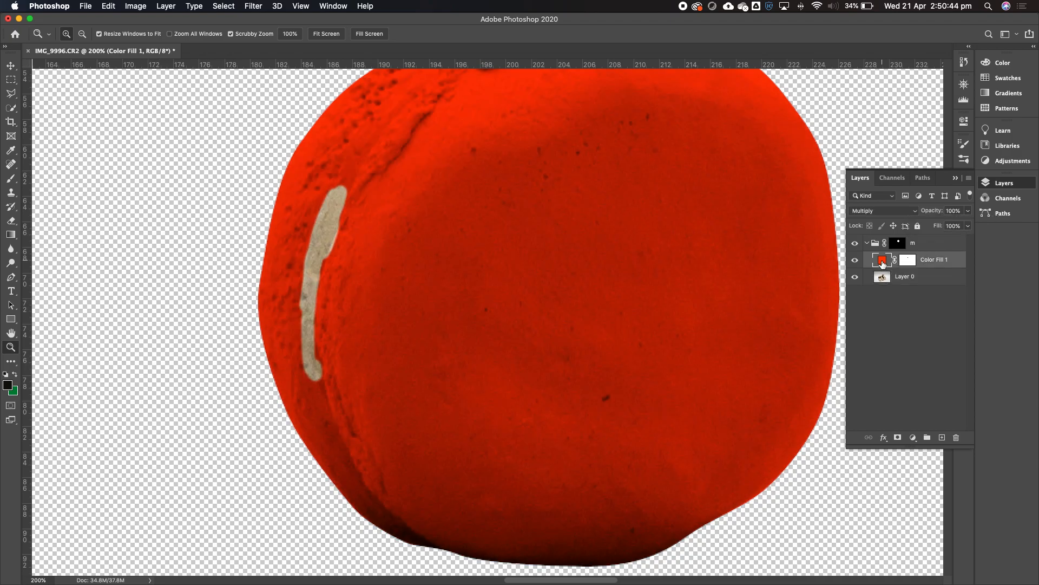
double_click(880, 262)
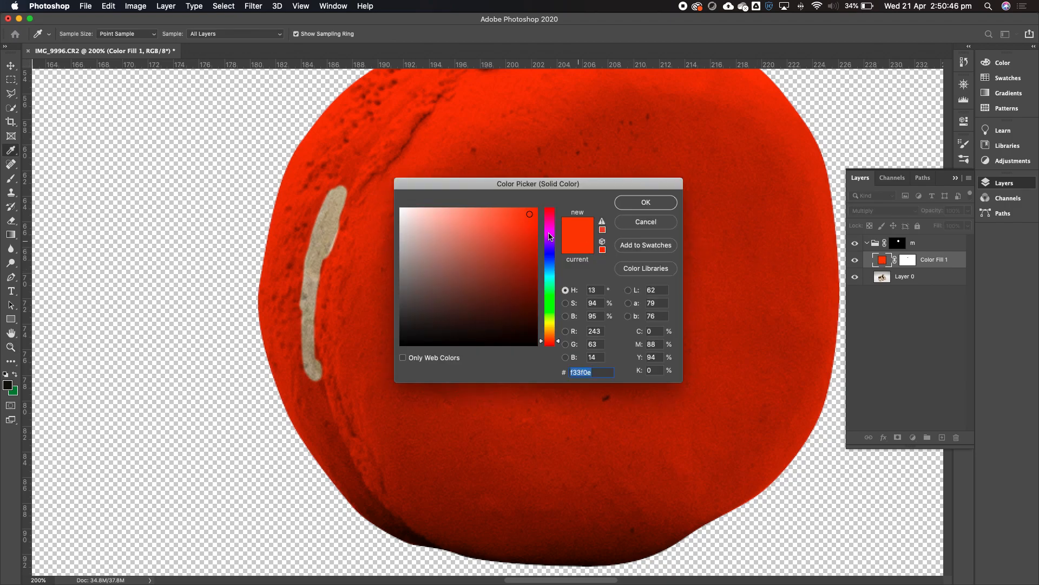
mouse_move(523, 221)
left_mouse_down()
mouse_move(506, 225)
mouse_move(517, 224)
left_mouse_up()
left_click(649, 209)
key("z")
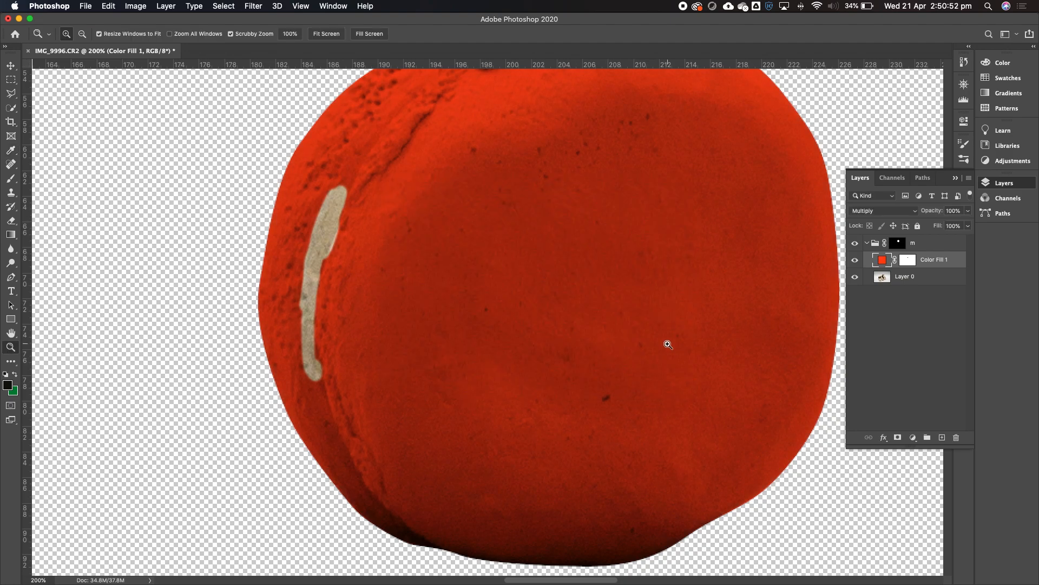
left_click(635, 341, "alt")
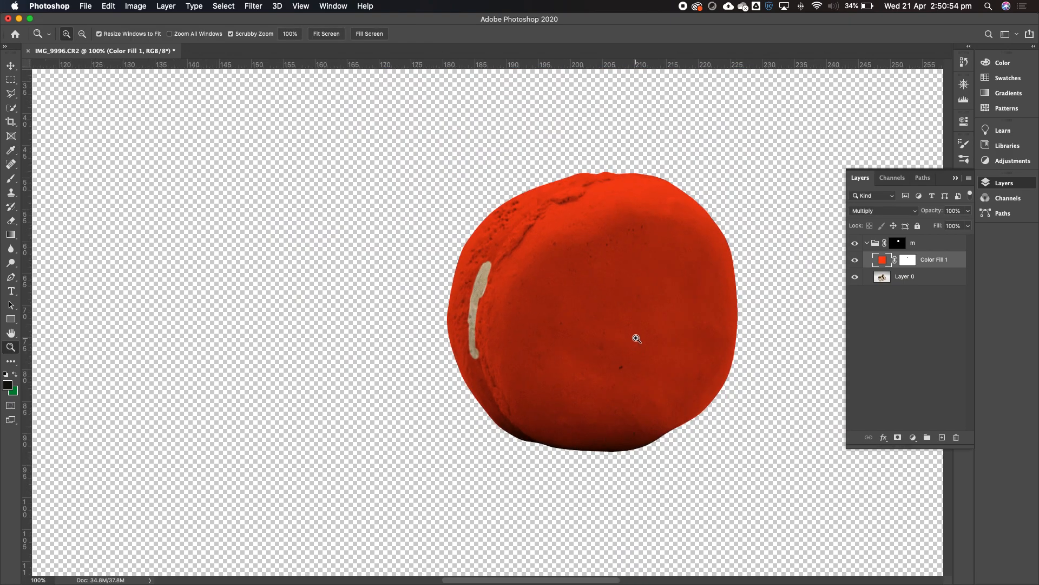
left_click(541, 303)
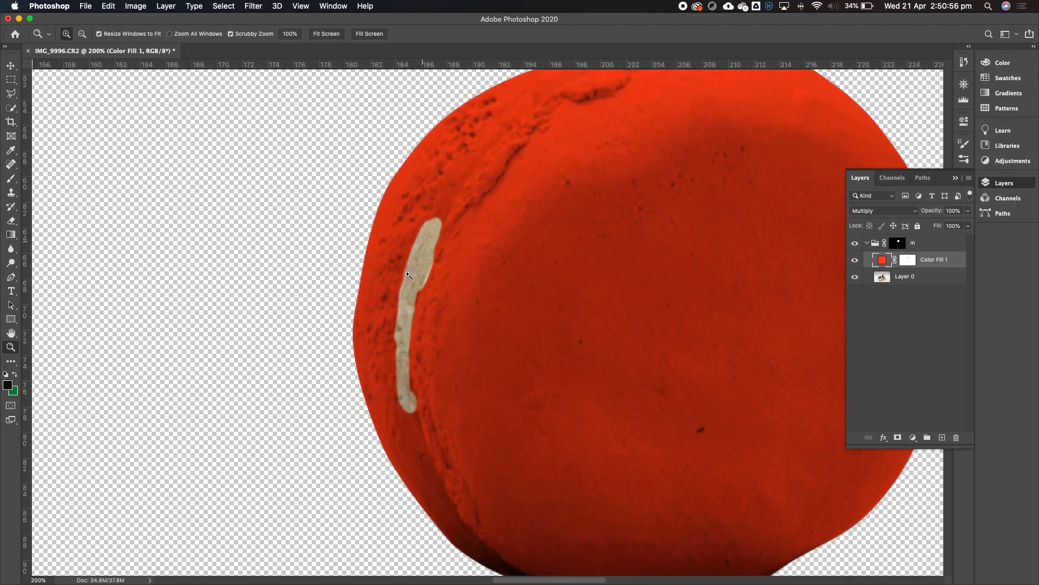